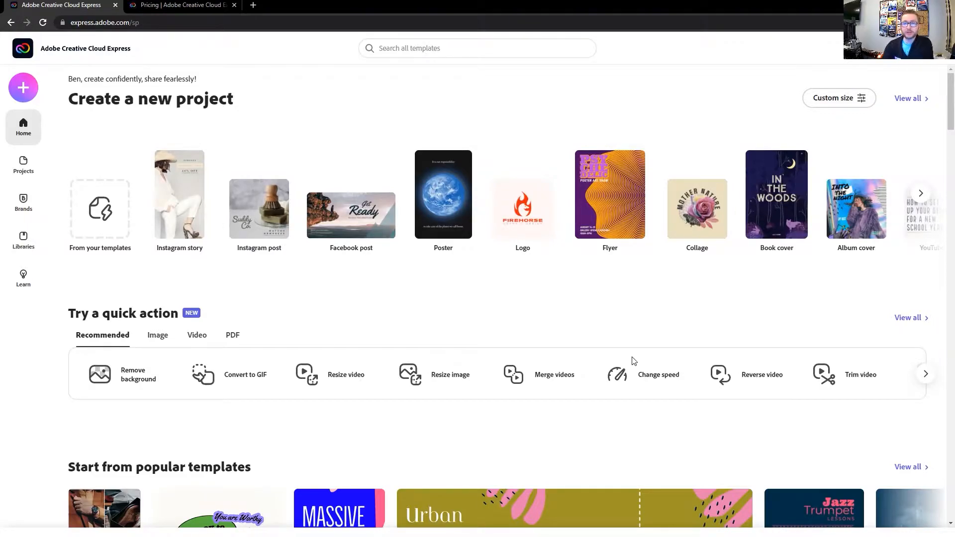
Open the Adobe Creative Cloud Express pricing page and show the Premium plan's price for Annual, prepaid billing.
left_click(205, 4)
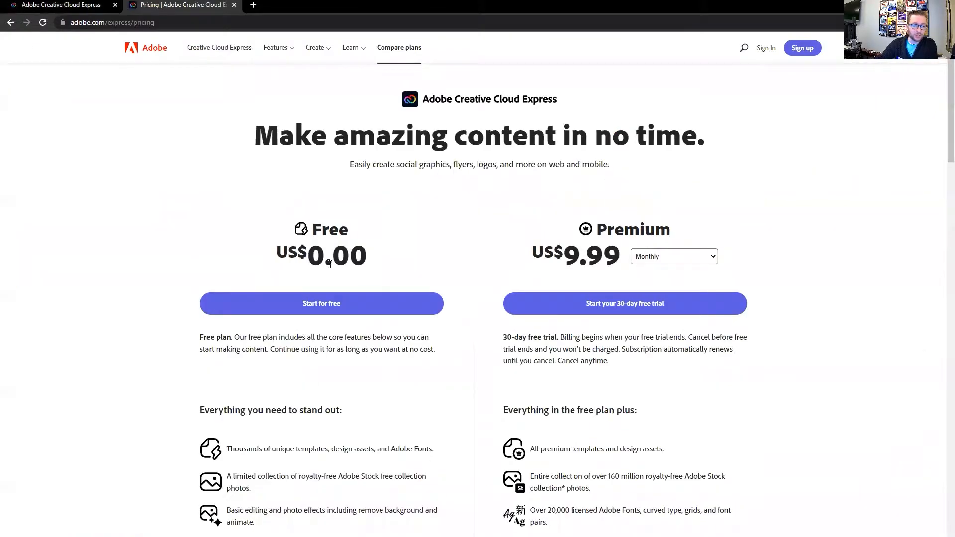
scroll(291, 312, "down", 1)
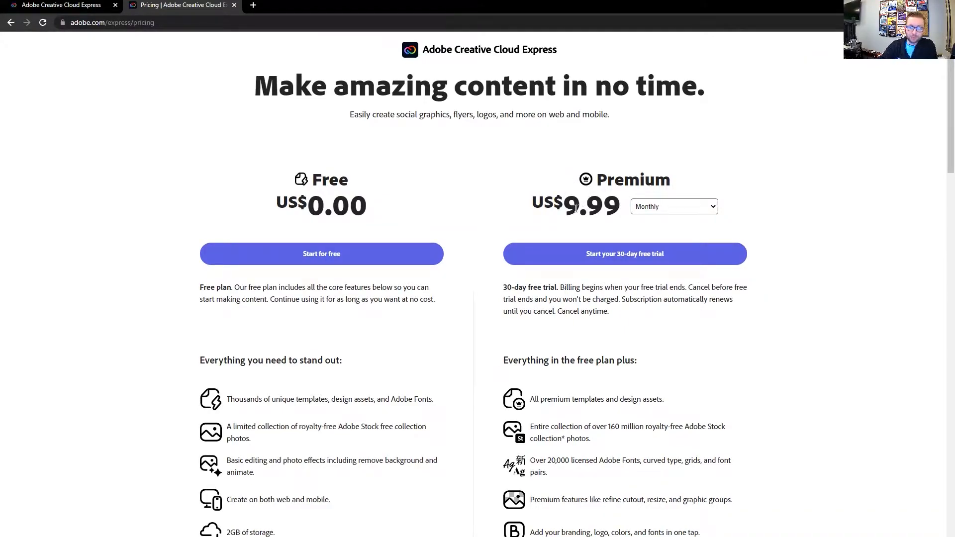
left_click(684, 213)
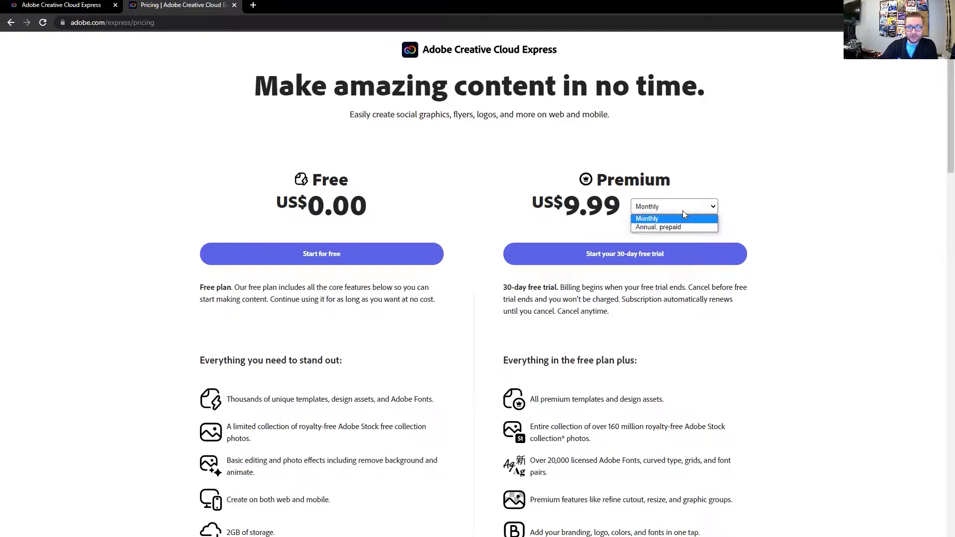
left_click(665, 228)
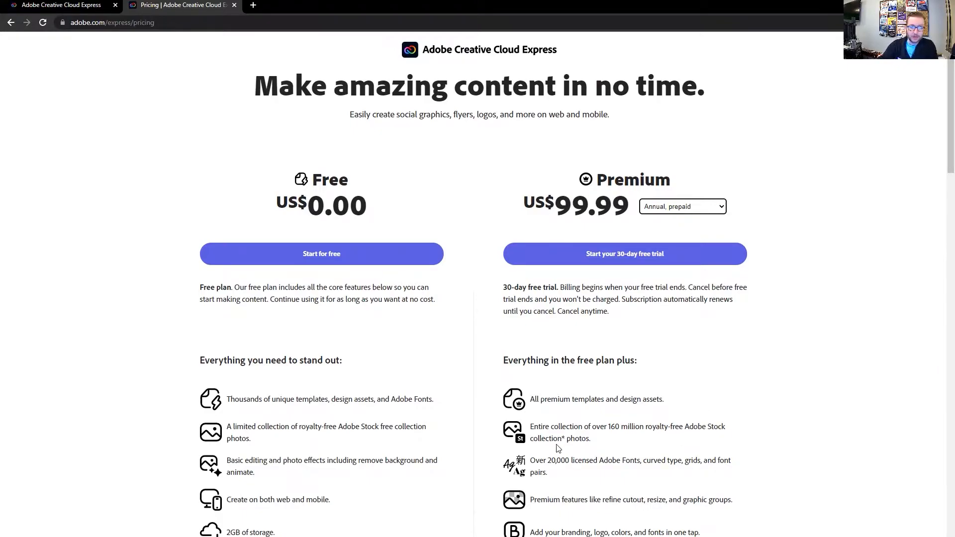
Review the features included in the Free and Premium plans and close the pricing page.
scroll(537, 324, "down", 2)
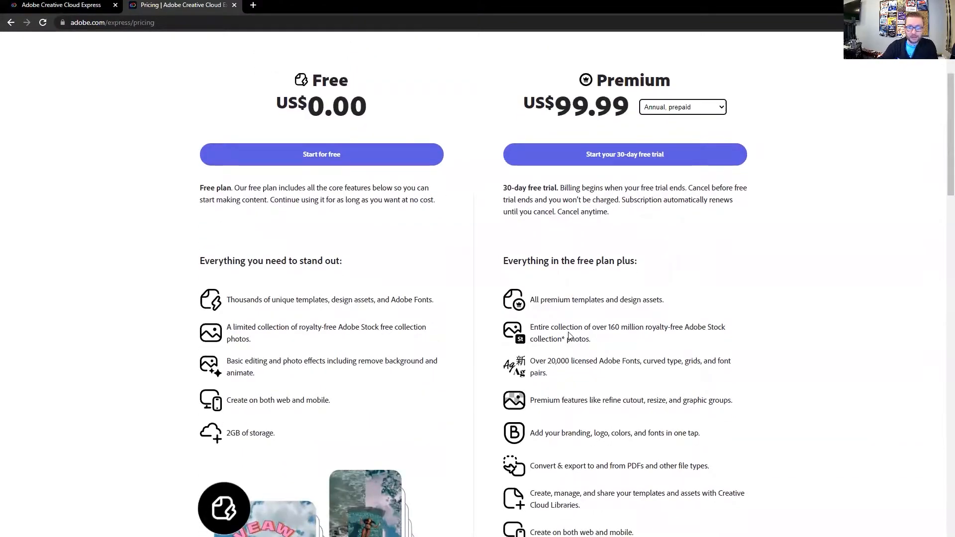
scroll(574, 343, "down", 1)
scroll(576, 341, "down", 2)
scroll(576, 338, "down", 3)
scroll(582, 338, "down", 4)
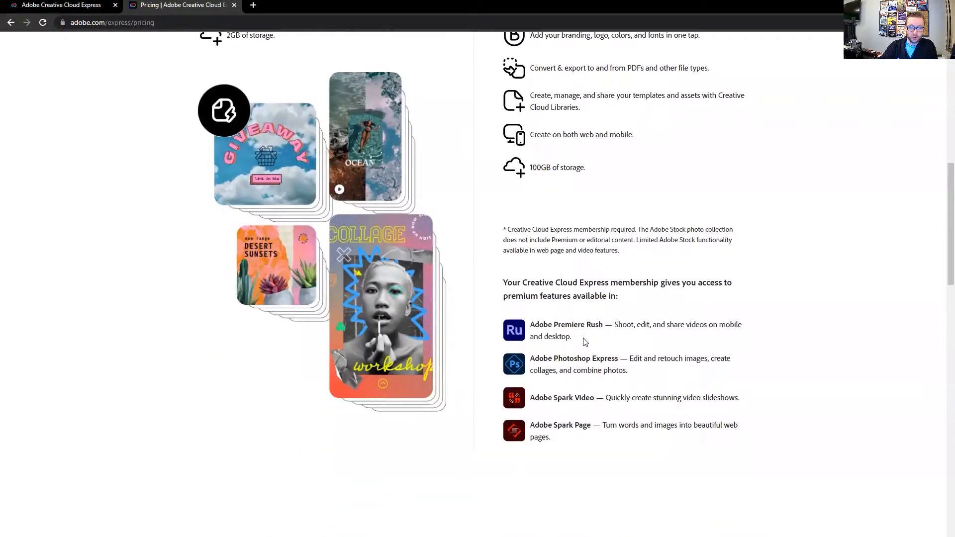
scroll(582, 343, "up", 8)
scroll(479, 353, "up", 3)
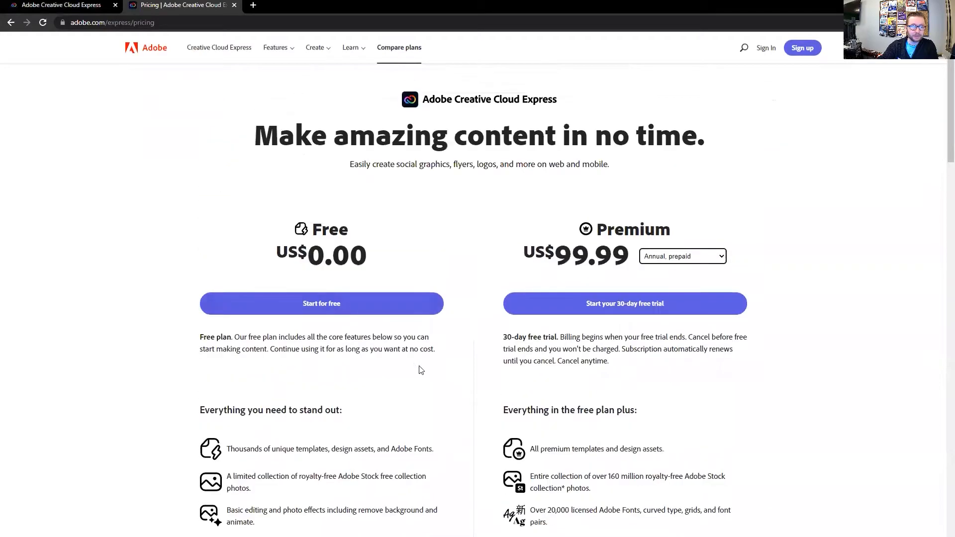
left_click(234, 6)
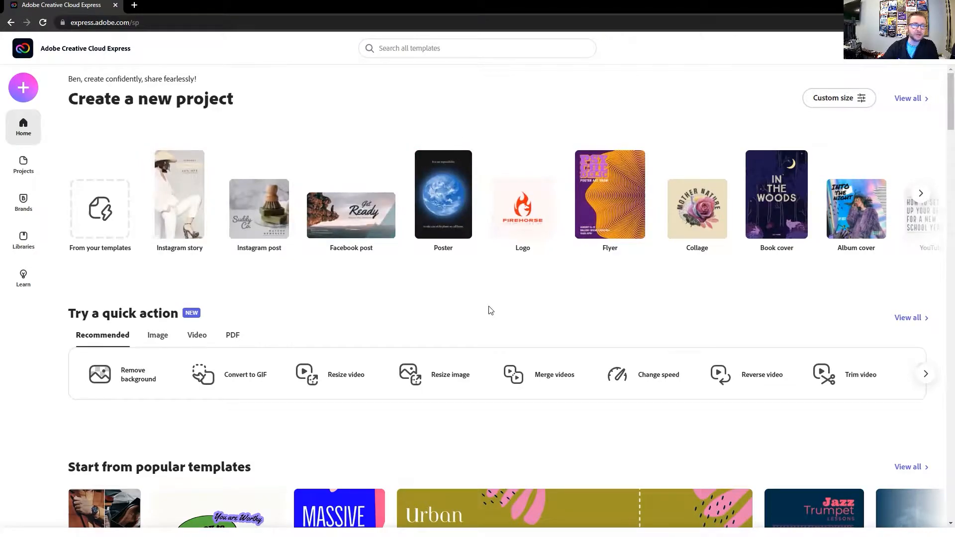
Check the recent, own and shared project lists on the Projects page.
mouse_move(472, 228)
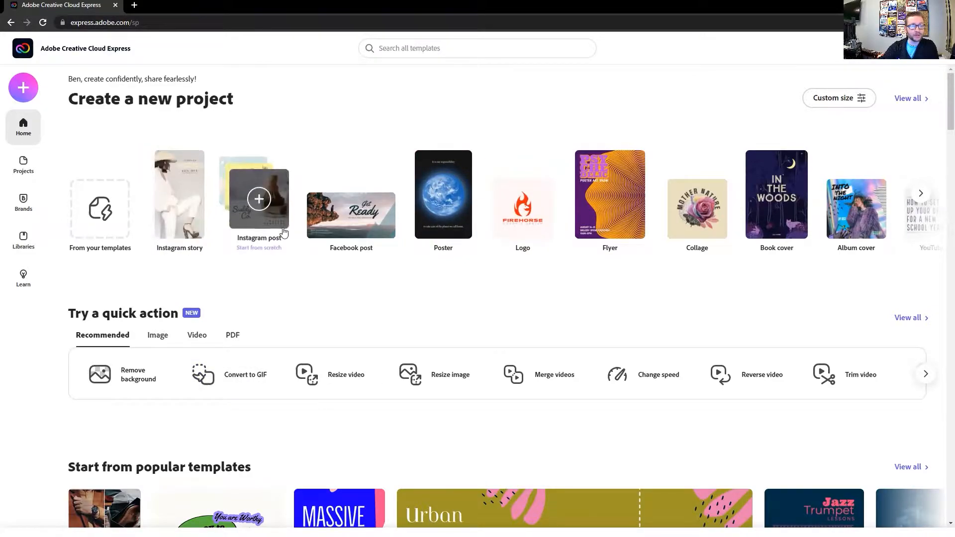
mouse_move(427, 234)
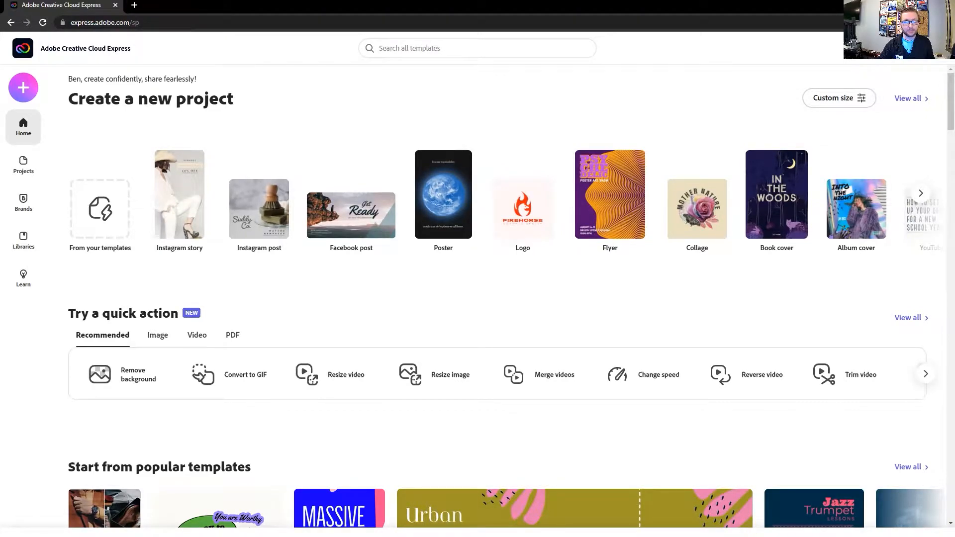
left_click(32, 164)
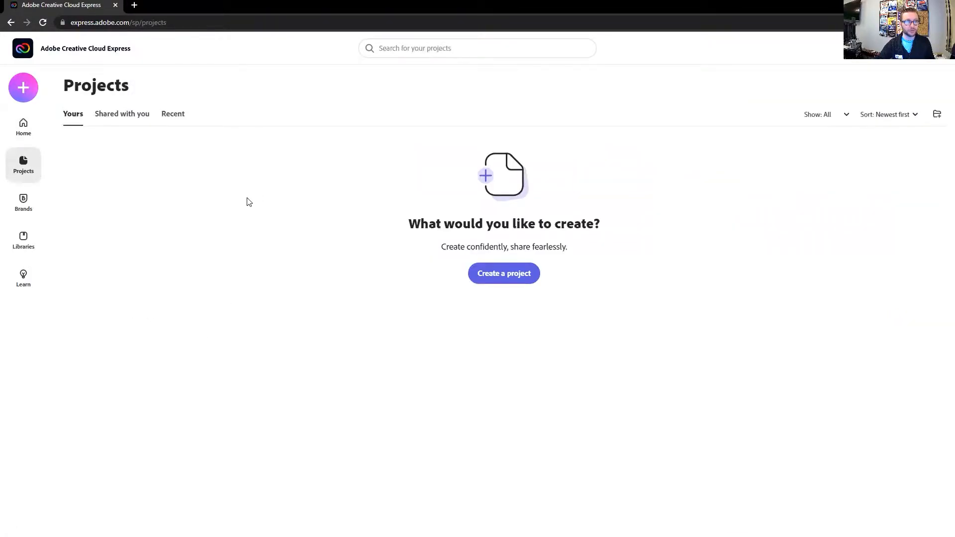
left_click(169, 114)
left_click(71, 118)
left_click(134, 121)
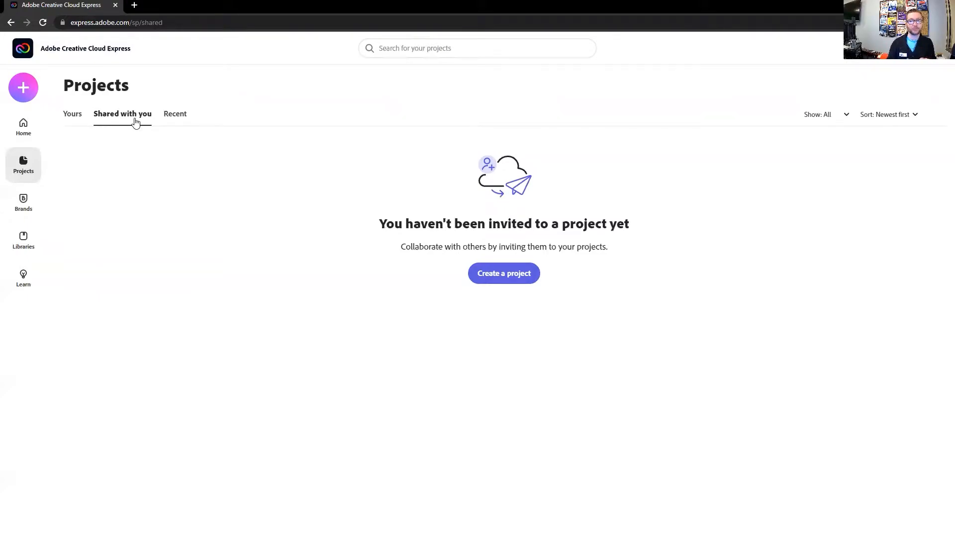
Start a new flyer project from the home page and expand the flyer template browser with its filters.
left_click(24, 127)
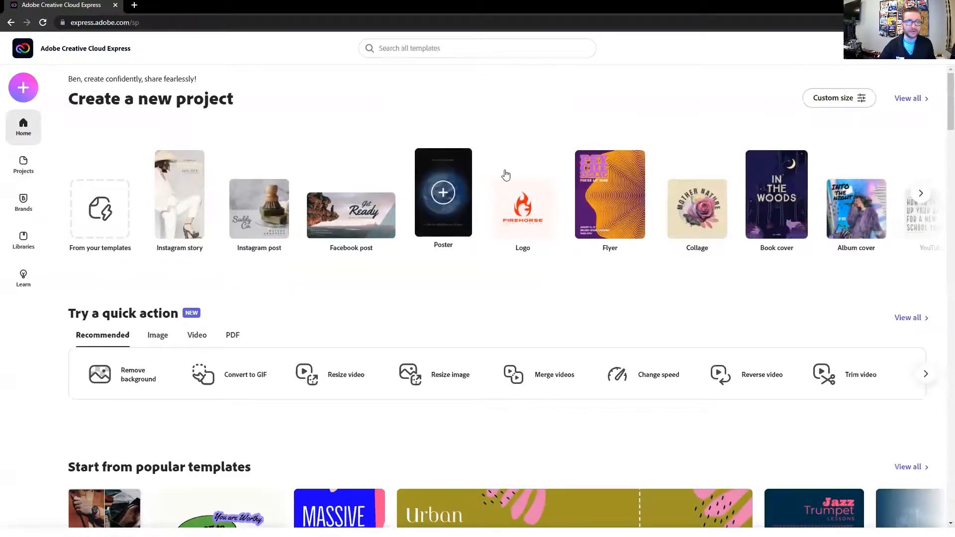
left_click(610, 187)
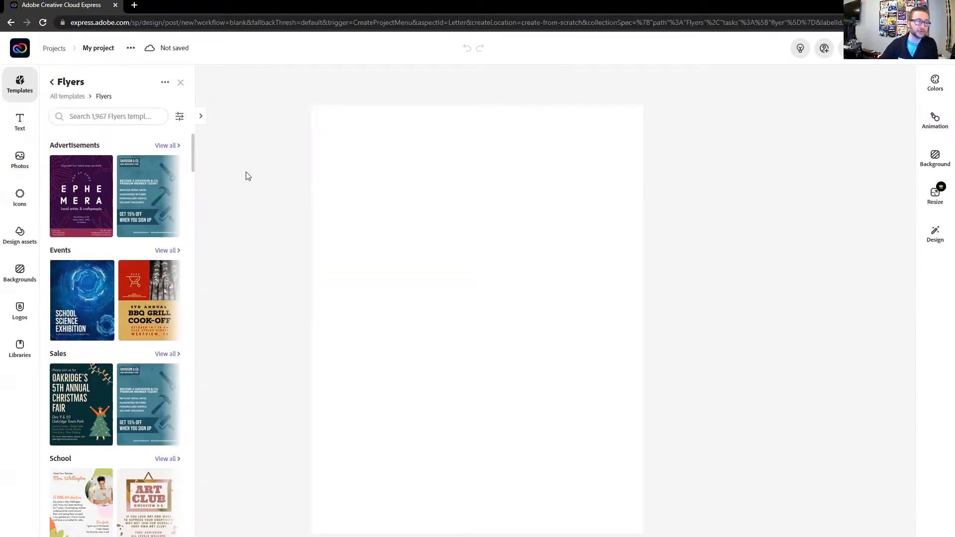
left_click(180, 118)
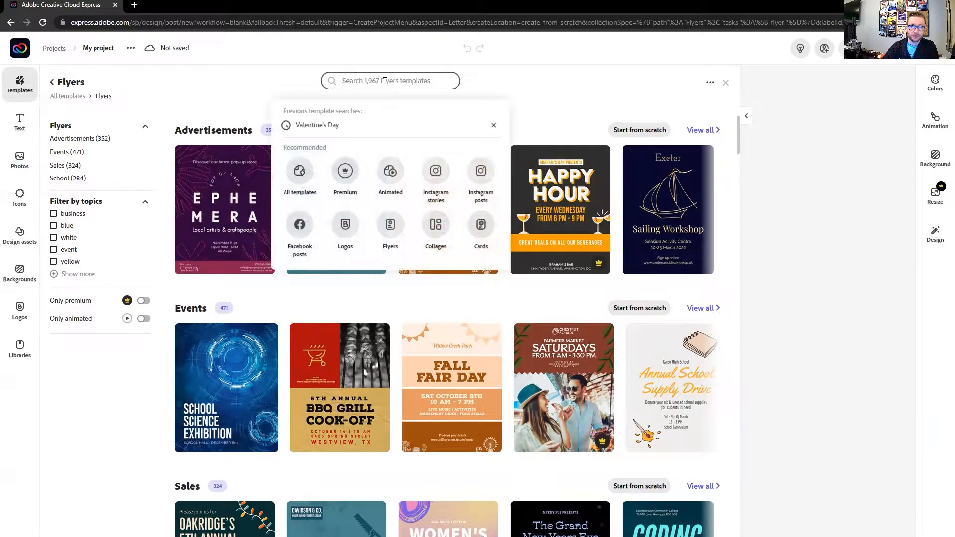
Search the flyer templates for Valentine's Day, look through the results and clear the search.
left_click(328, 126)
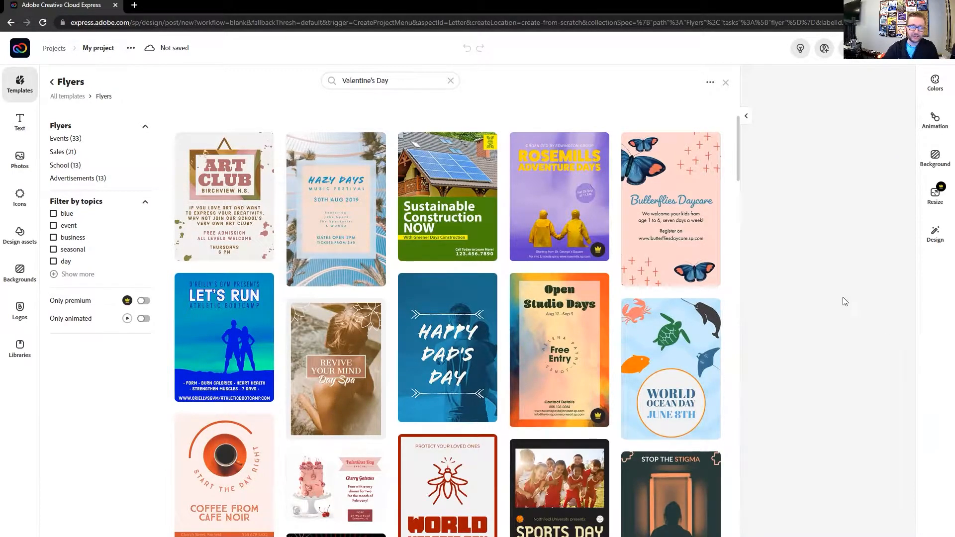
scroll(339, 288, "down", 2)
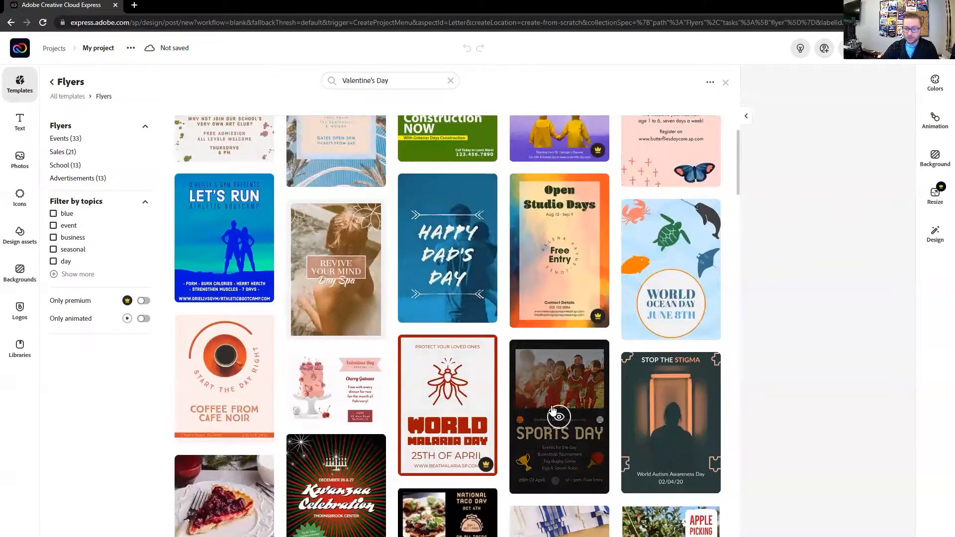
scroll(670, 292, "down", 3)
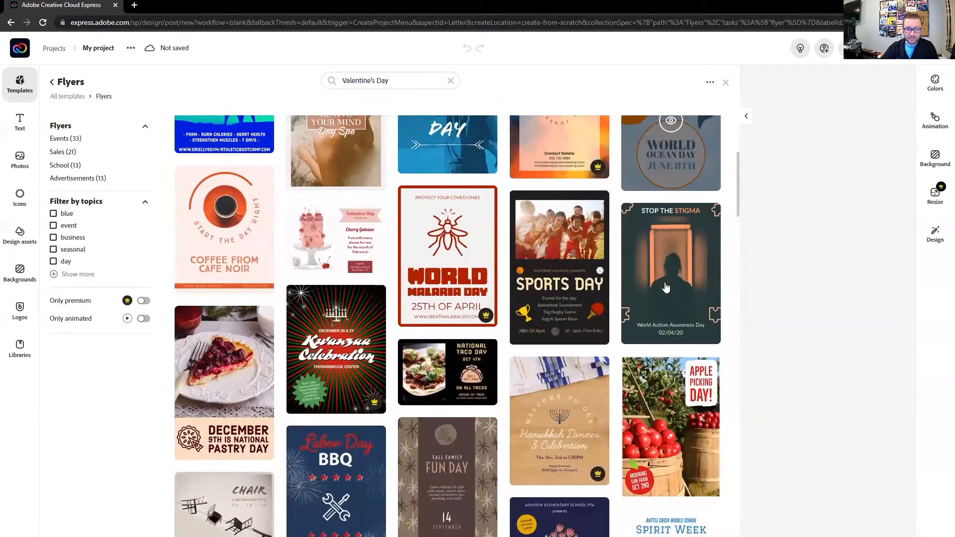
scroll(656, 288, "up", 5)
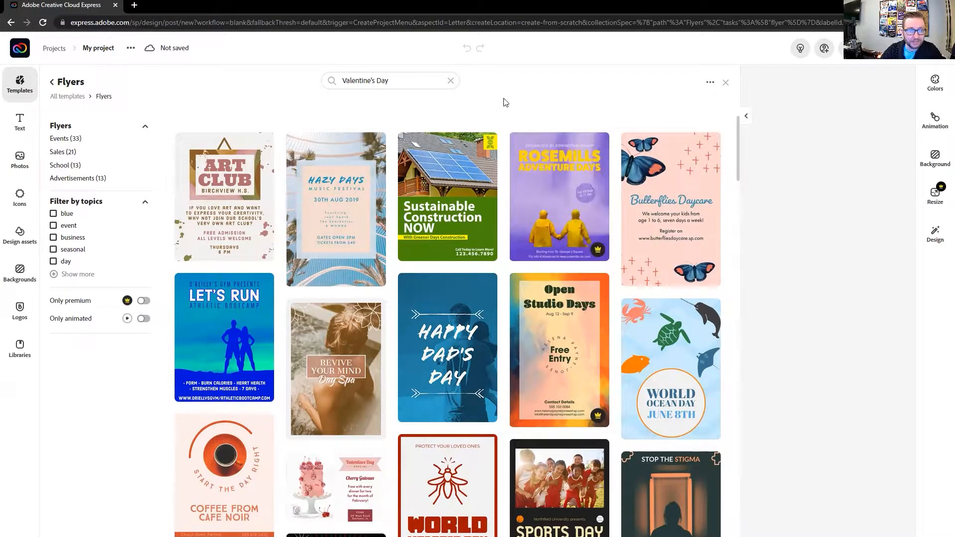
left_click(449, 79)
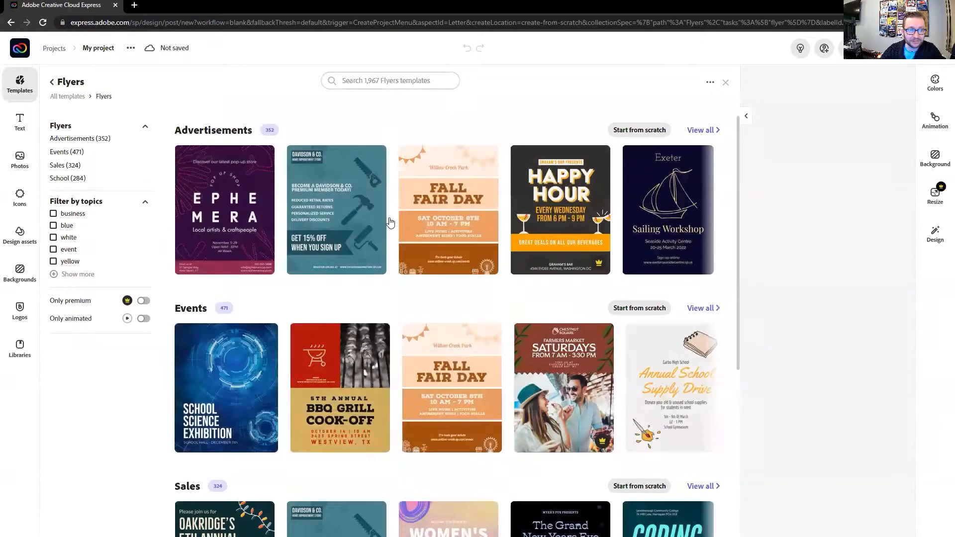
Browse the full collection of flyer templates for a suitable design.
scroll(417, 262, "down", 12)
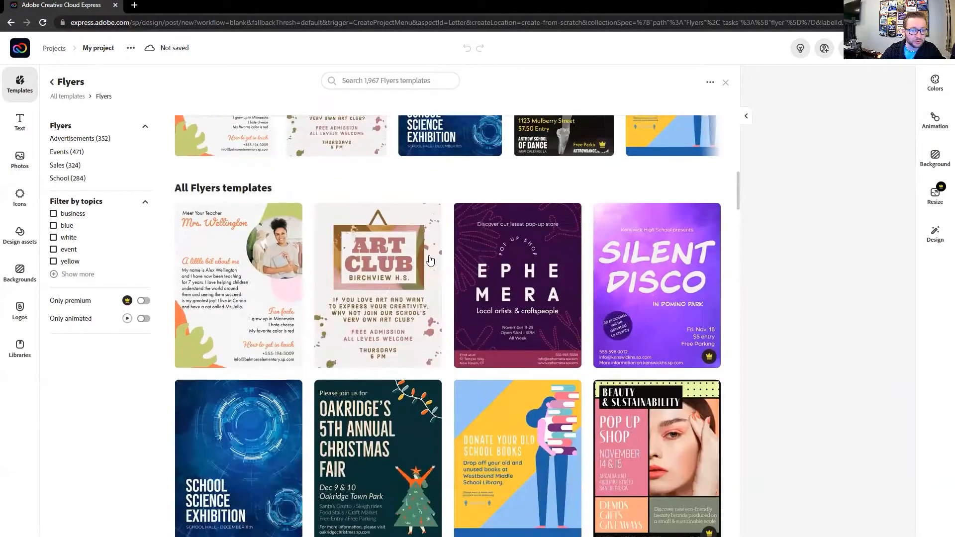
scroll(431, 260, "down", 3)
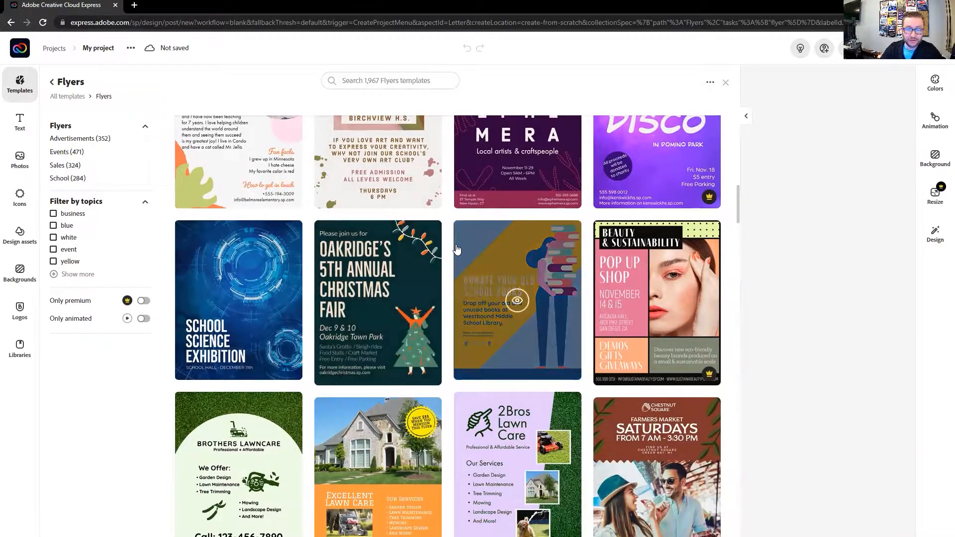
scroll(451, 246, "down", 2)
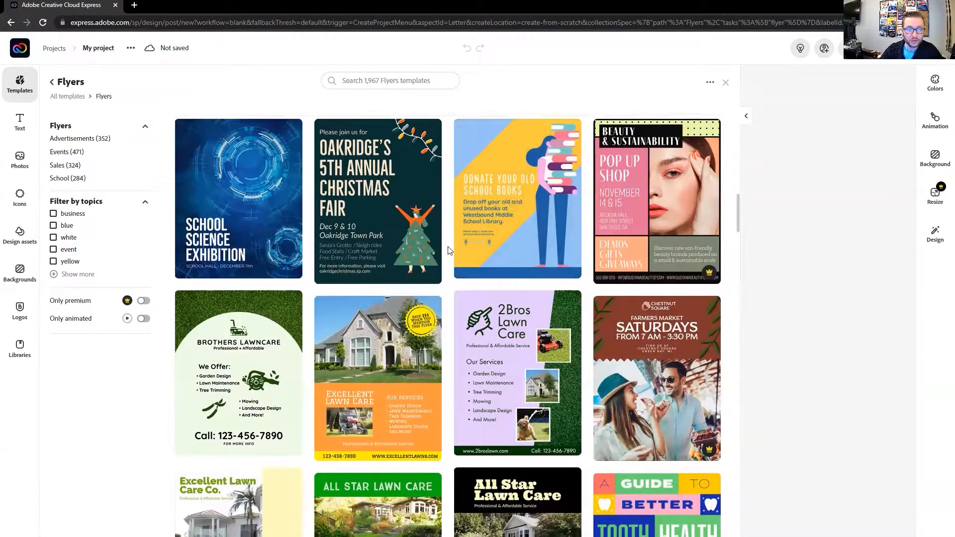
scroll(451, 246, "down", 2)
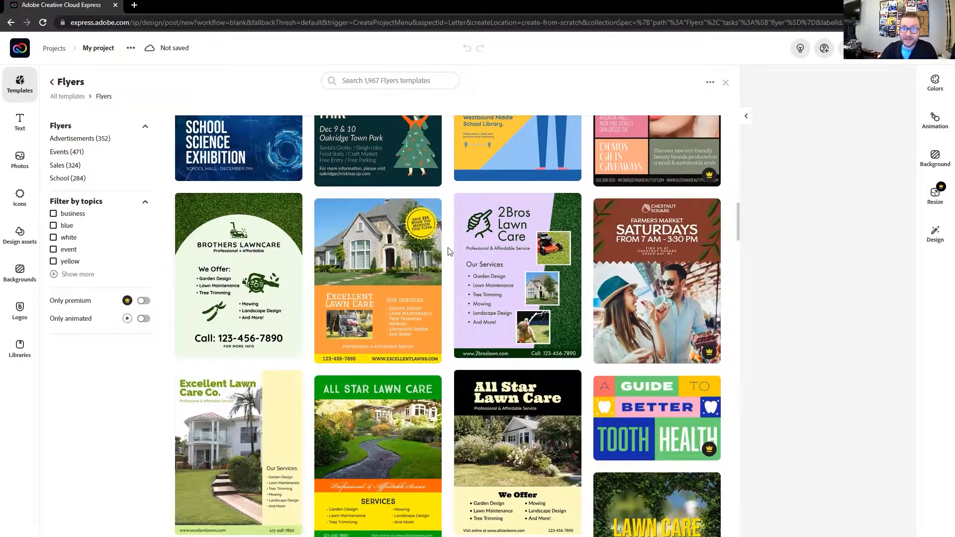
scroll(448, 251, "down", 5)
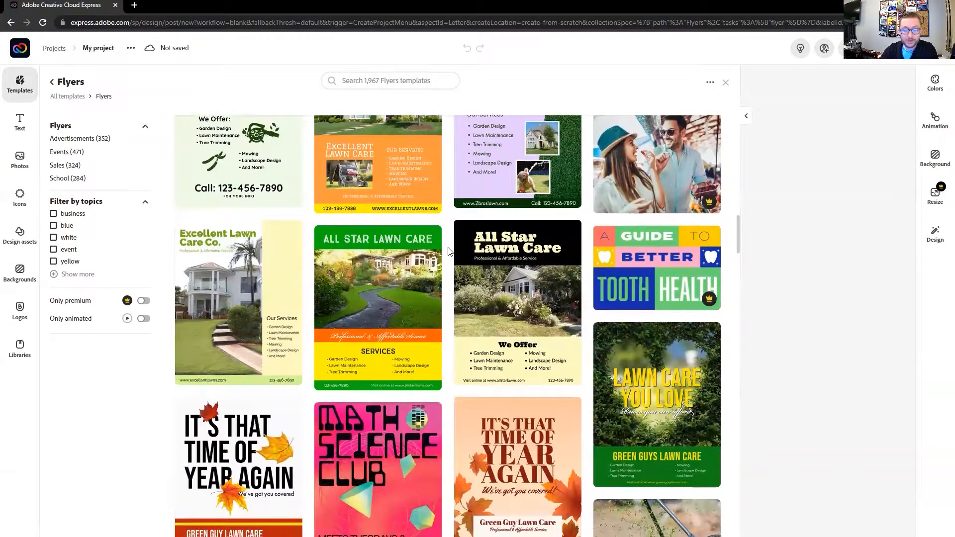
scroll(448, 251, "down", 5)
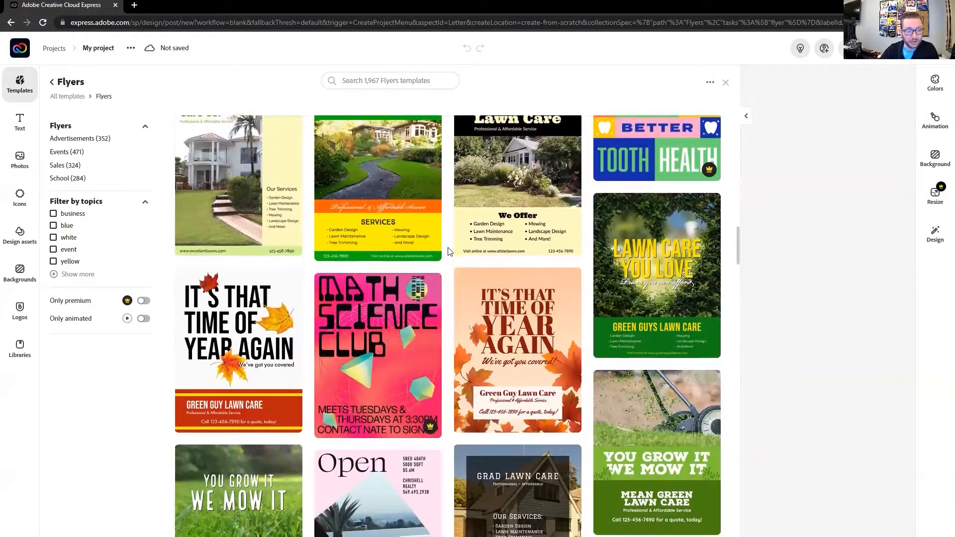
scroll(444, 263, "down", 3)
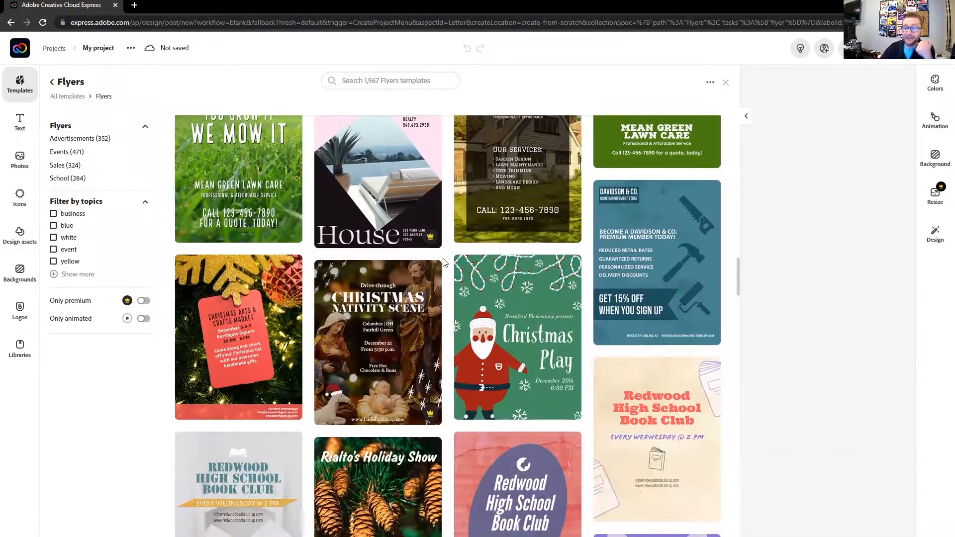
mouse_move(440, 239)
scroll(443, 236, "down", 6)
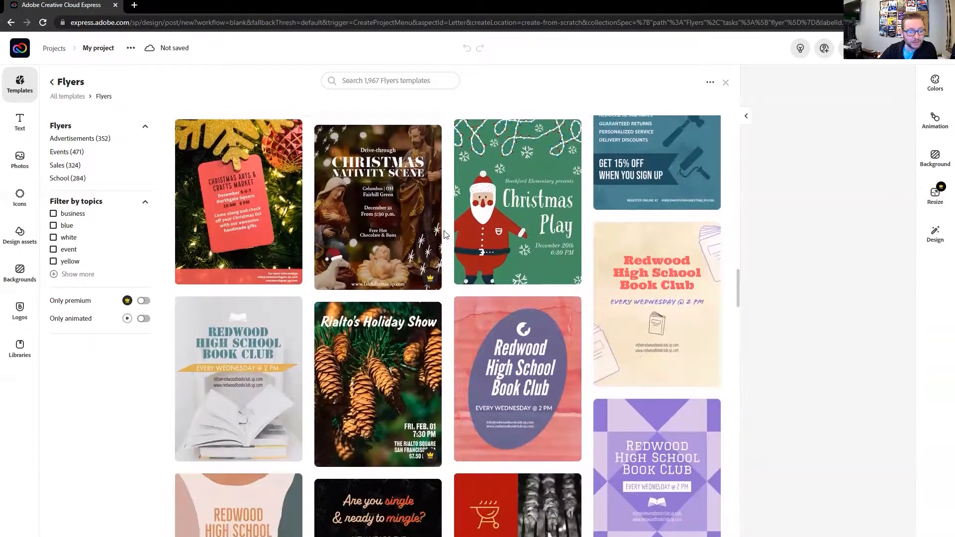
scroll(446, 235, "down", 8)
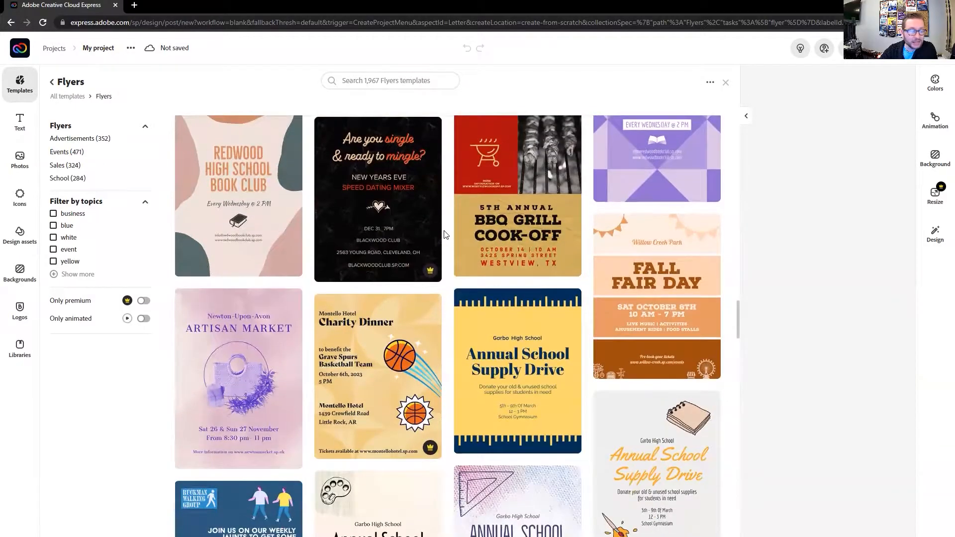
scroll(446, 235, "down", 5)
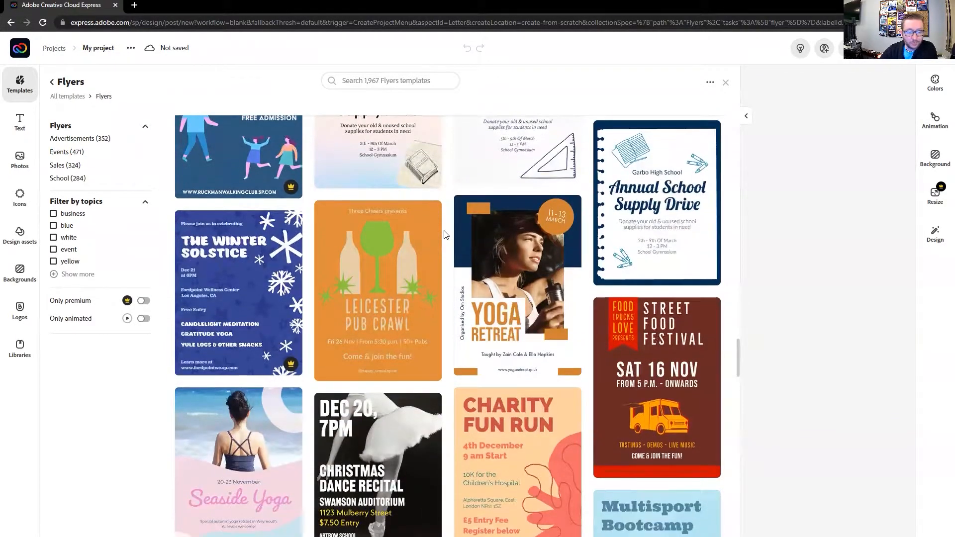
scroll(445, 235, "down", 3)
scroll(446, 234, "down", 4)
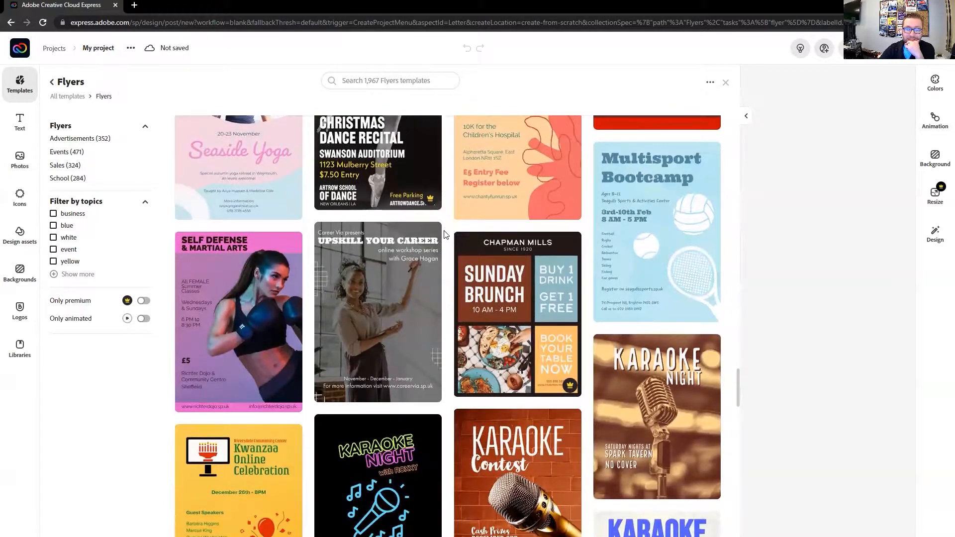
scroll(445, 234, "down", 2)
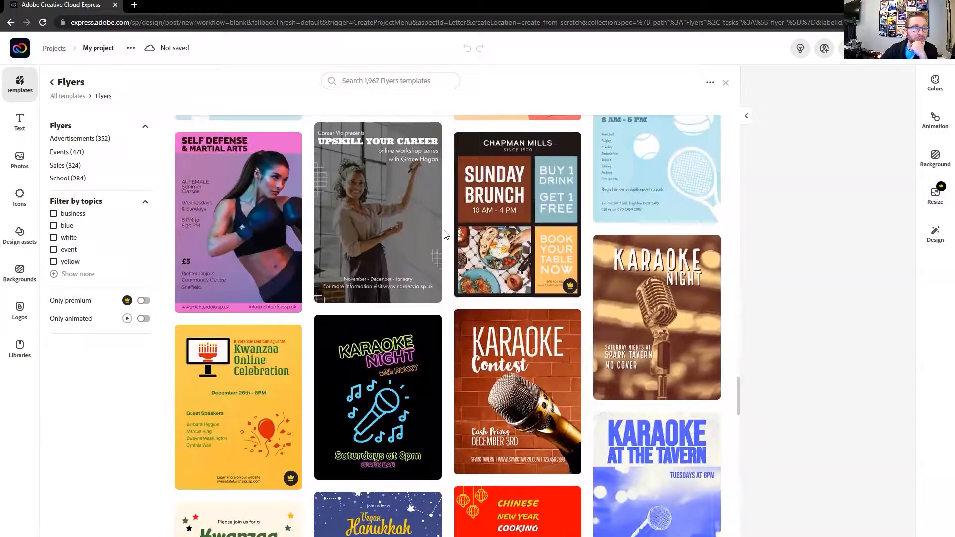
mouse_move(265, 202)
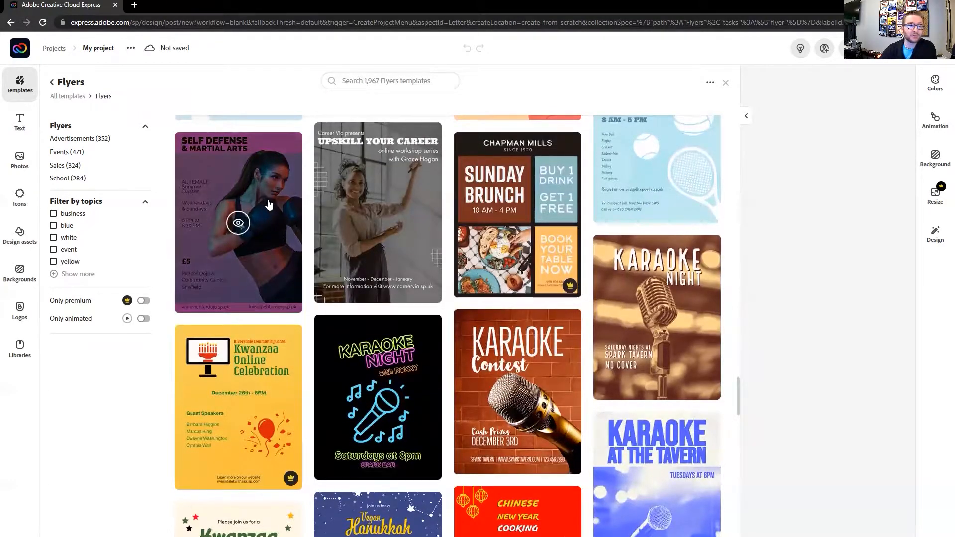
scroll(420, 230, "down", 3)
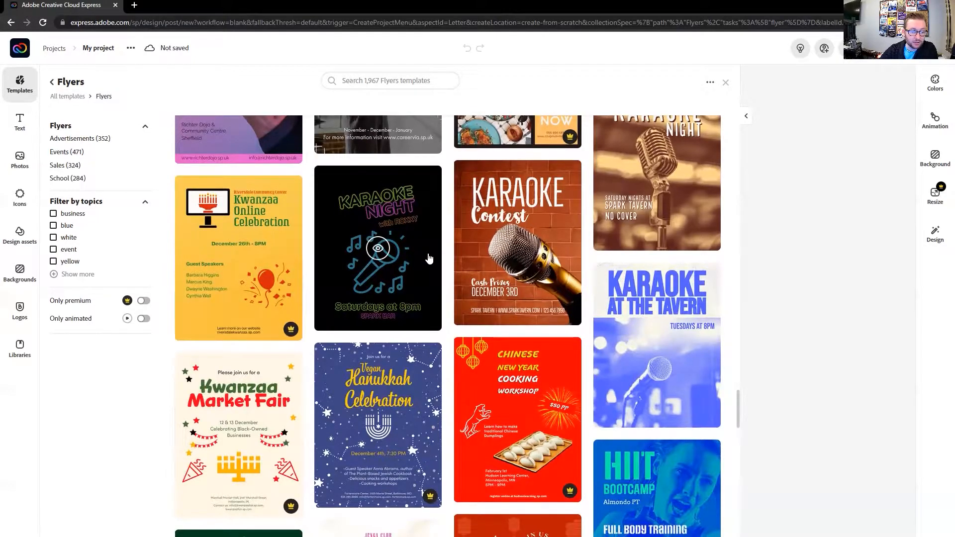
mouse_move(571, 499)
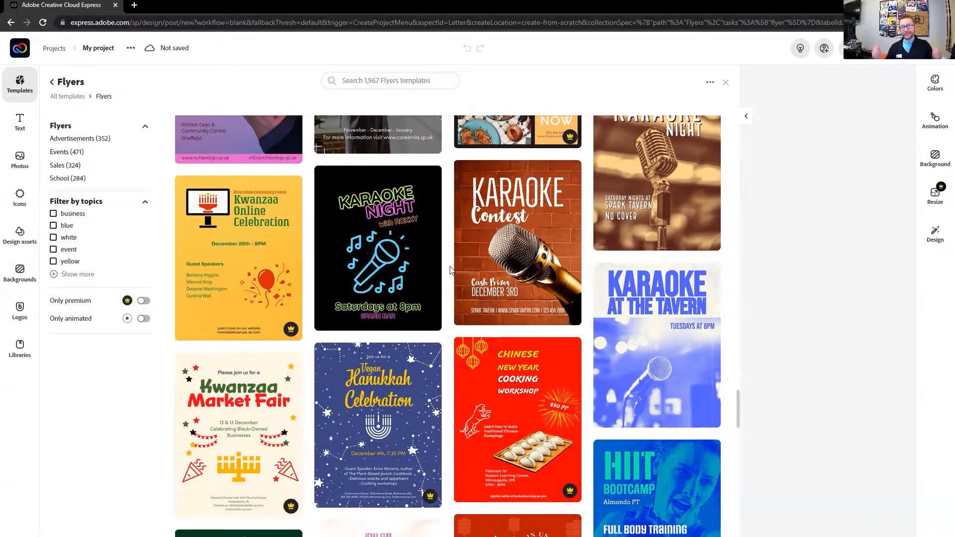
Look back through the earlier designs in the flyer template collection.
scroll(450, 270, "up", 20)
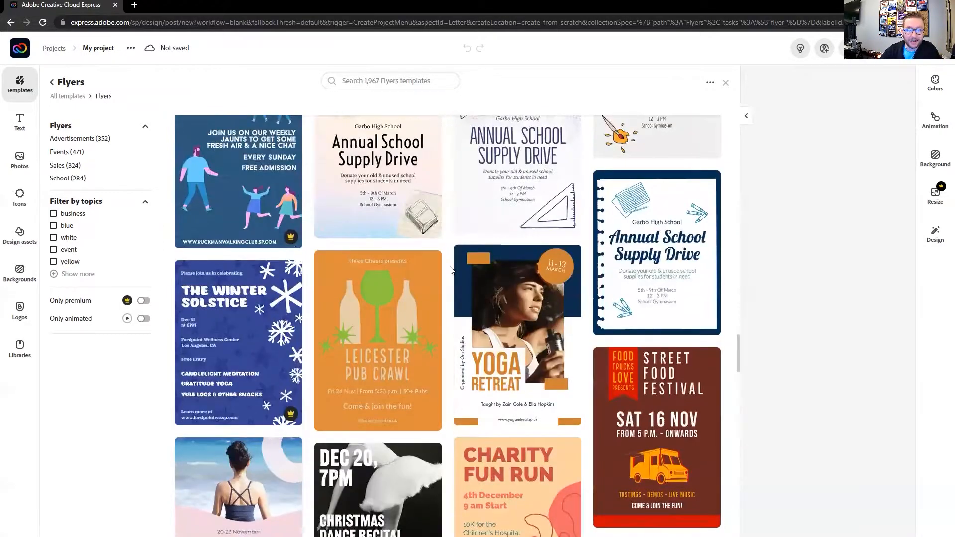
scroll(451, 270, "up", 20)
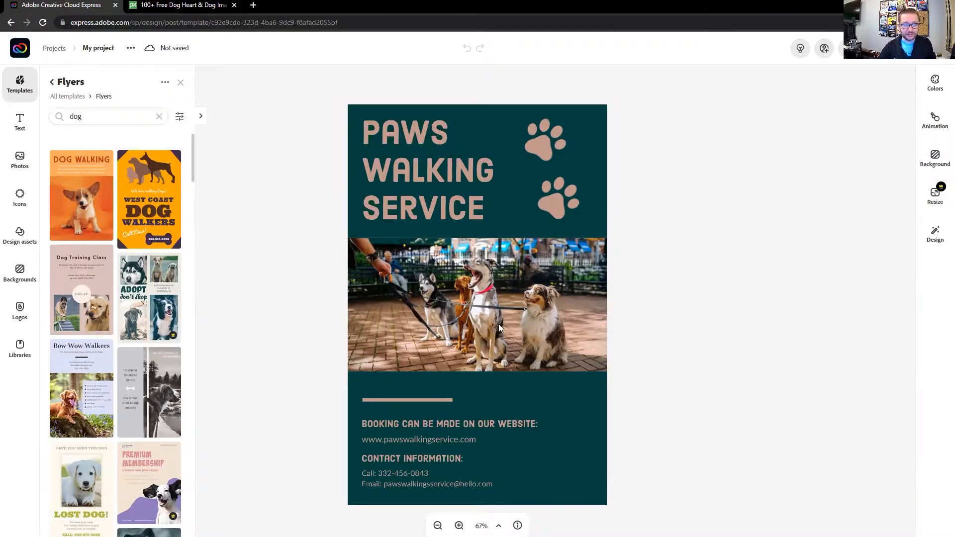
Recolor the background behind the flyer title and paw icons bright red, #DB0C0C.
left_click(548, 202)
left_click(541, 153)
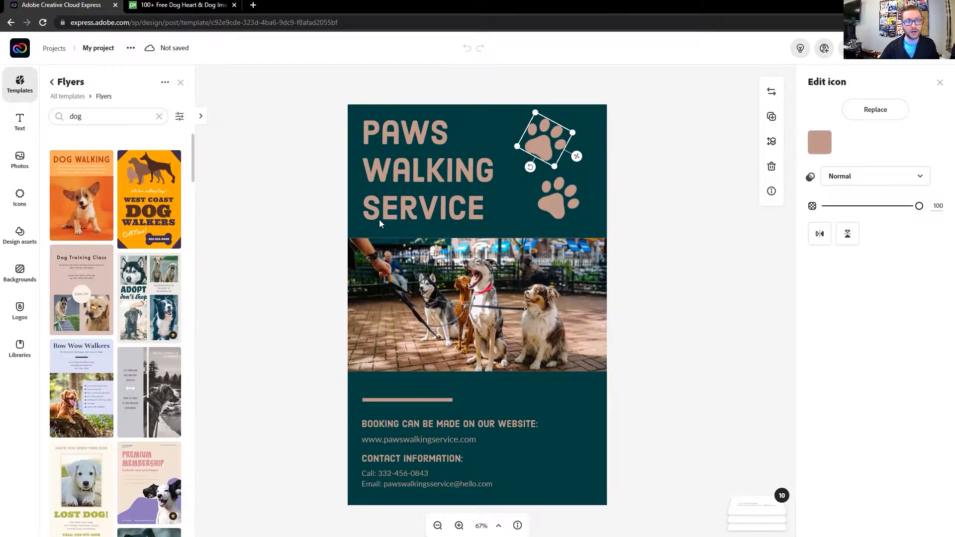
left_click(507, 215)
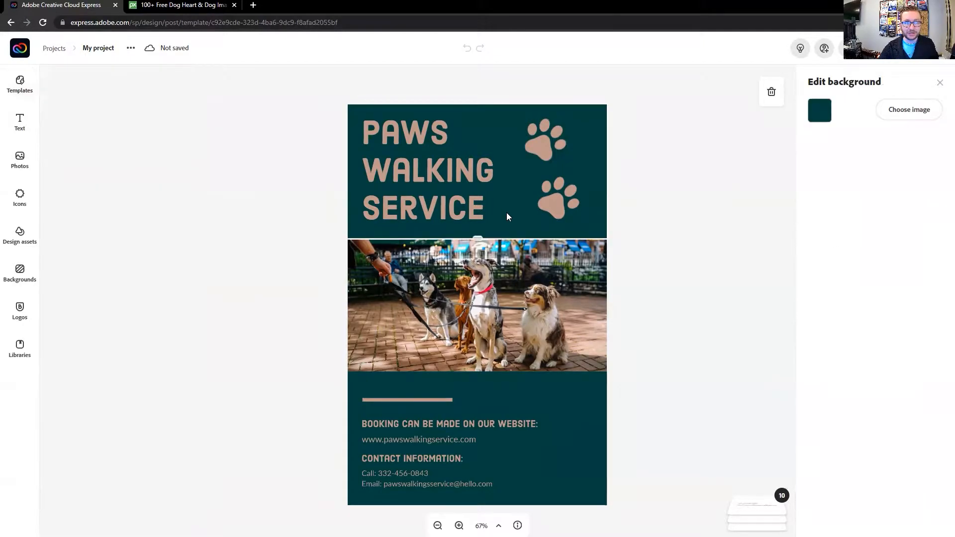
left_click(821, 112)
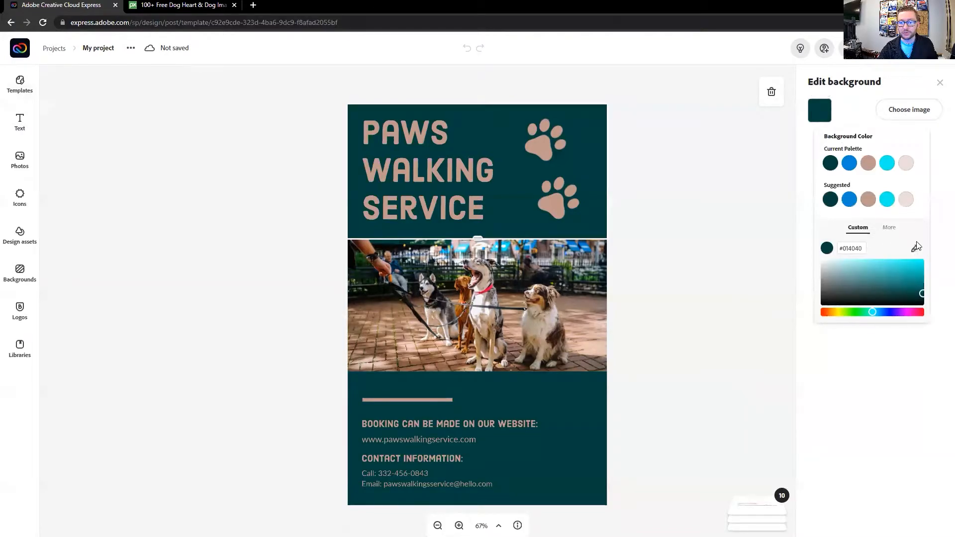
left_click(822, 312)
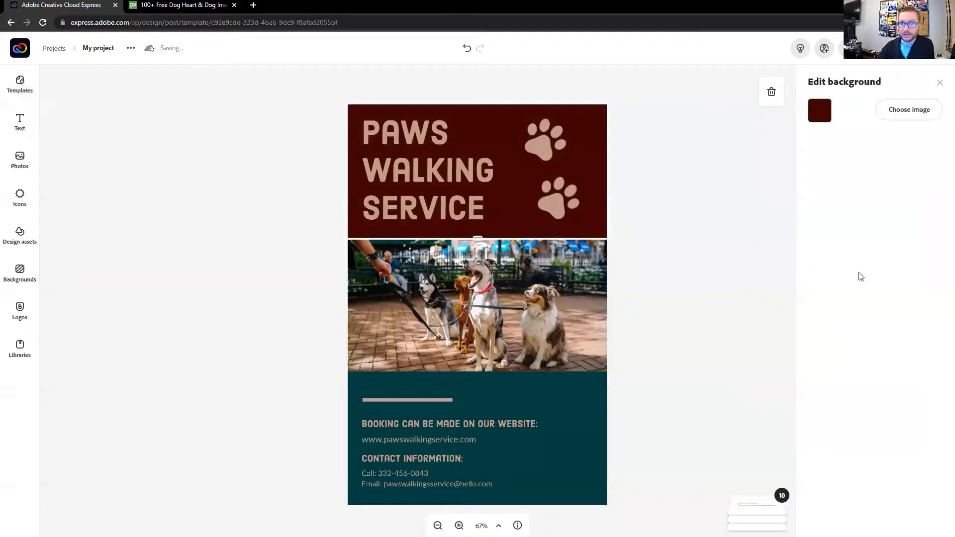
left_click(821, 113)
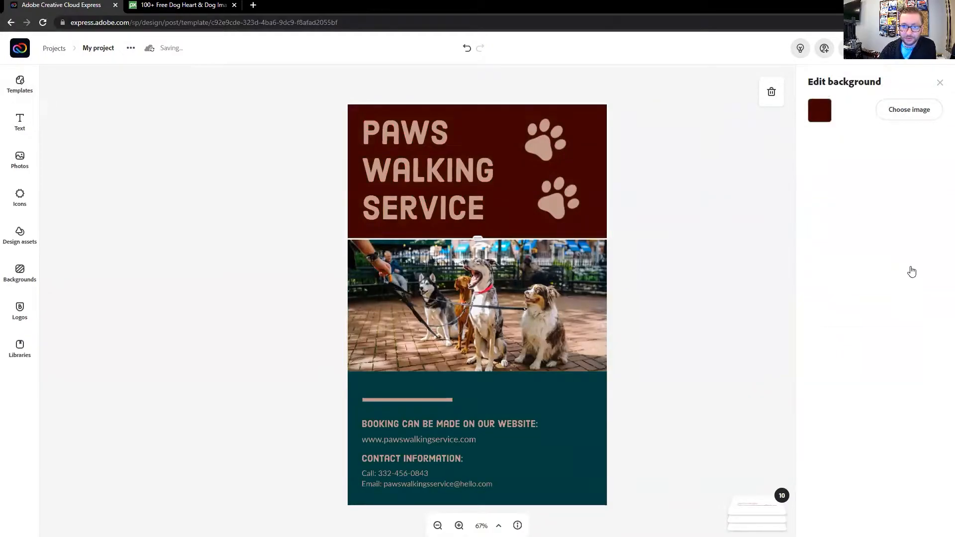
left_click(908, 269)
left_click(912, 273)
mouse_move(913, 273)
left_mouse_down()
mouse_move(899, 262)
mouse_move(918, 268)
left_mouse_up()
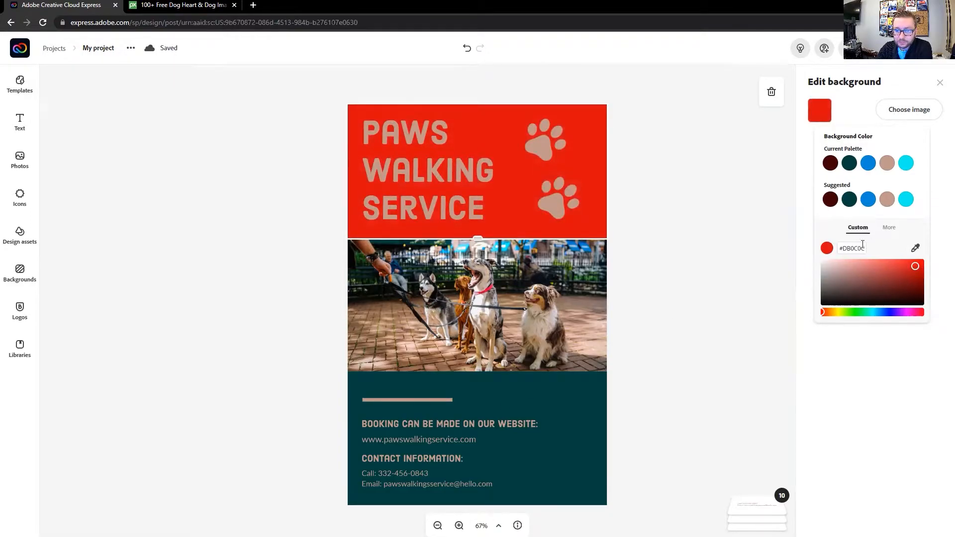
Apply the header's red from the current palette to the background behind the contact information.
left_click(546, 412)
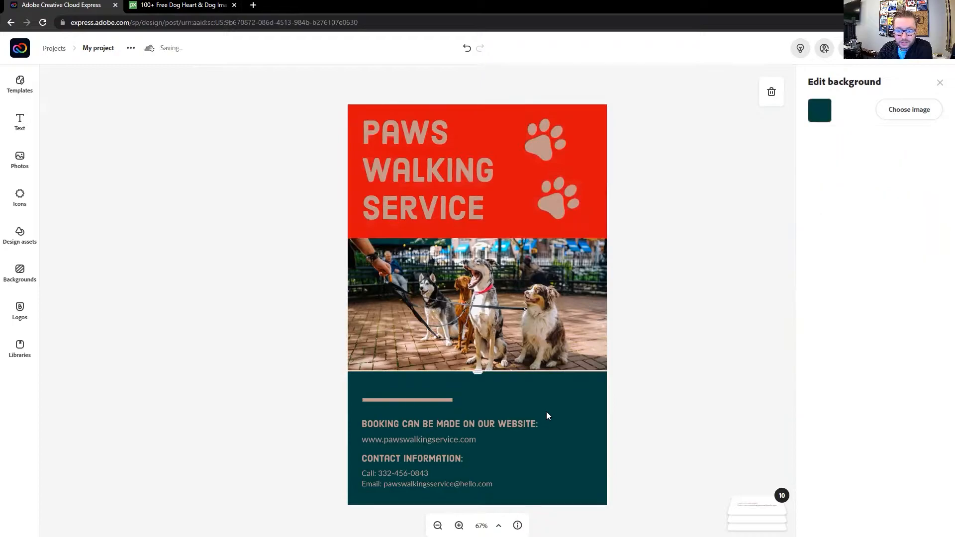
left_click(819, 110)
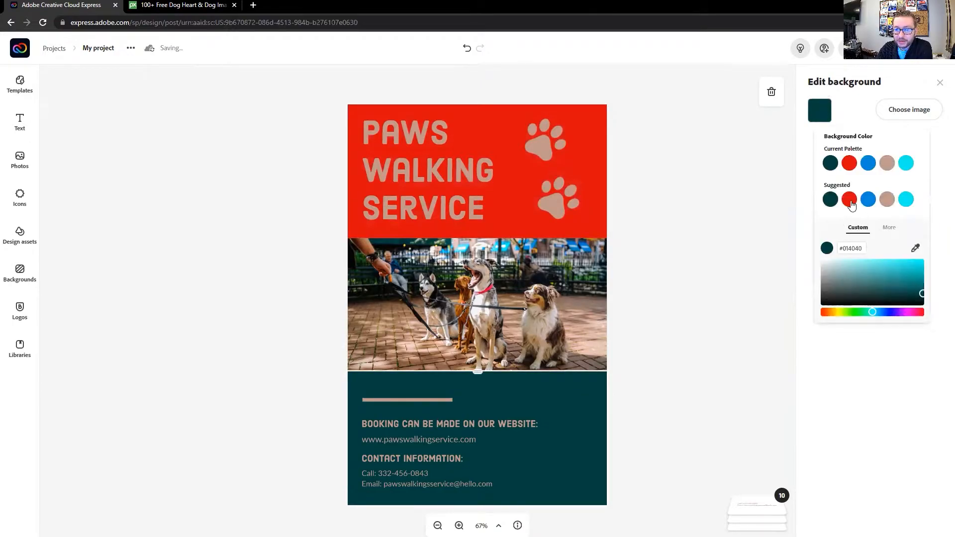
left_click(850, 167)
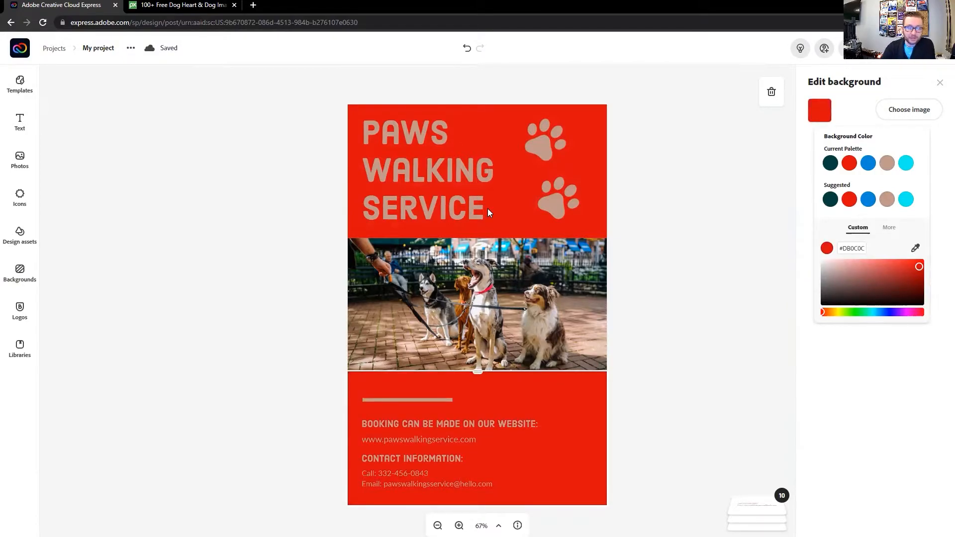
Replace the flyer title text with "Valentine's Day Party!".
left_click(377, 142)
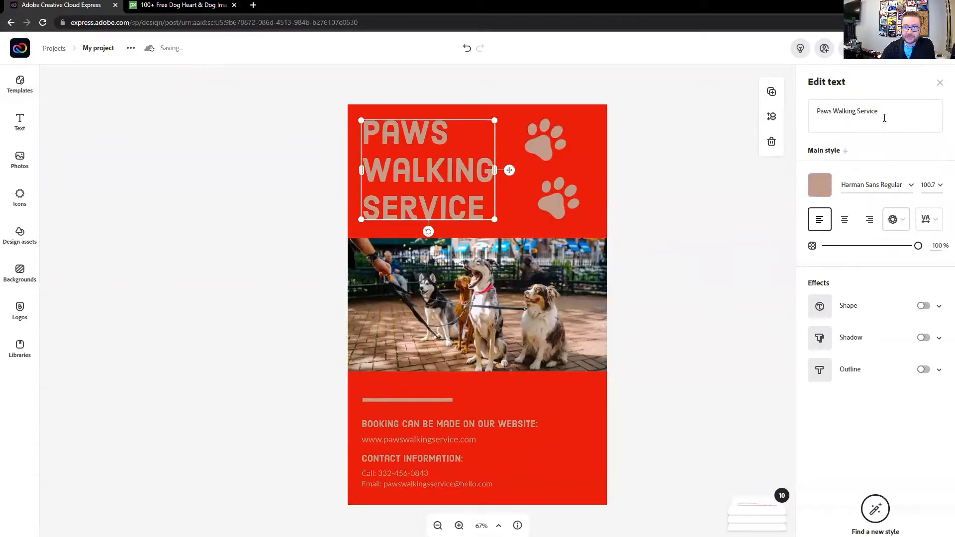
left_click_drag(882, 111, 815, 119)
type("Vale")
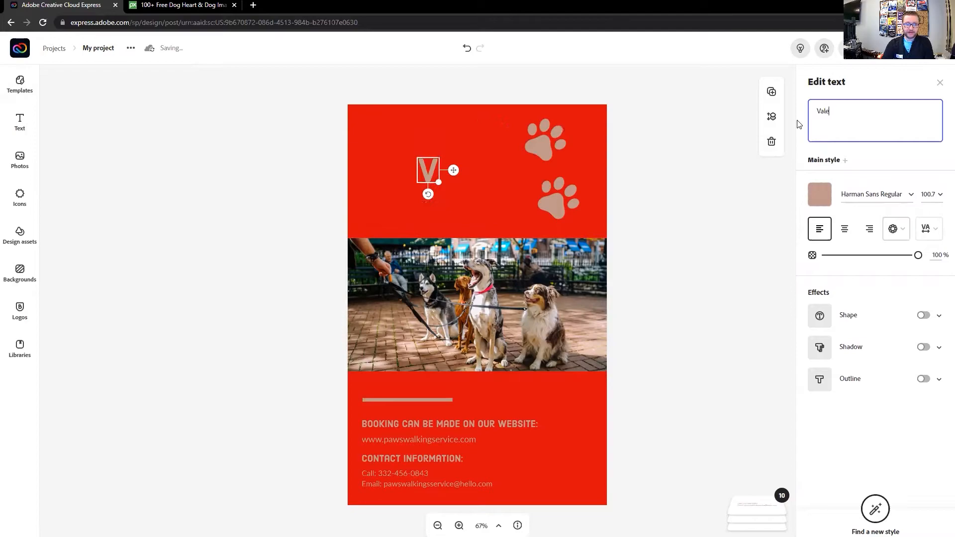
type("ntine's Day Party")
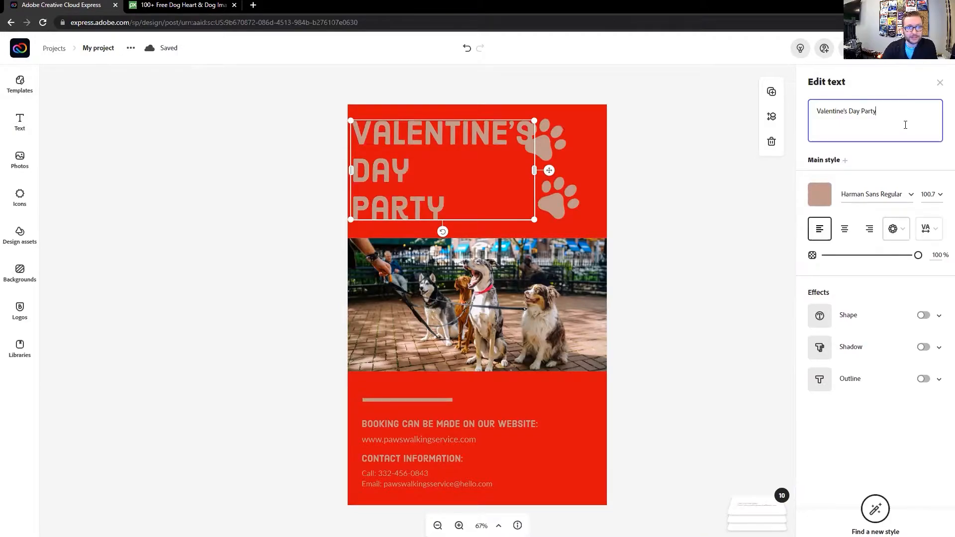
type("!")
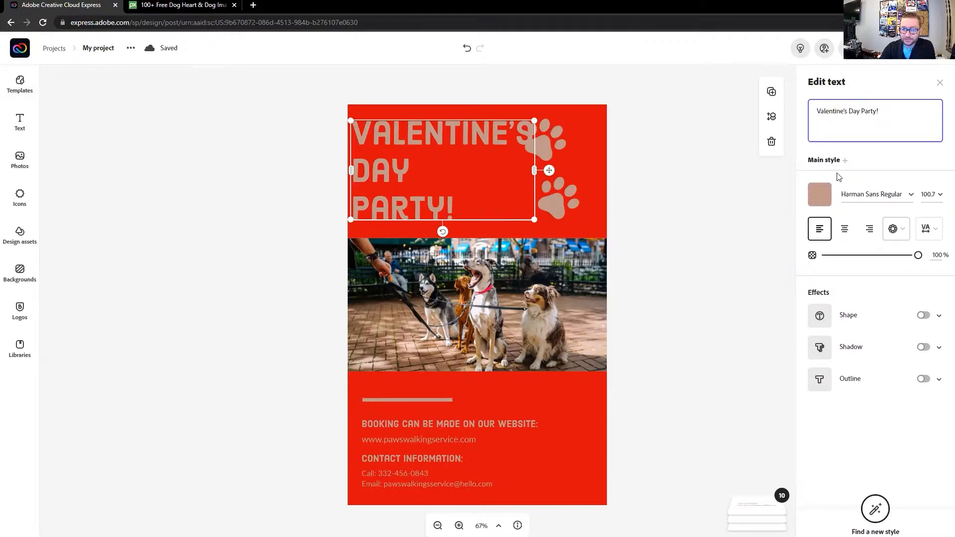
Center-align the title text and move the upper paw icon sideways so it clears the word "Valentine's".
left_click(843, 233)
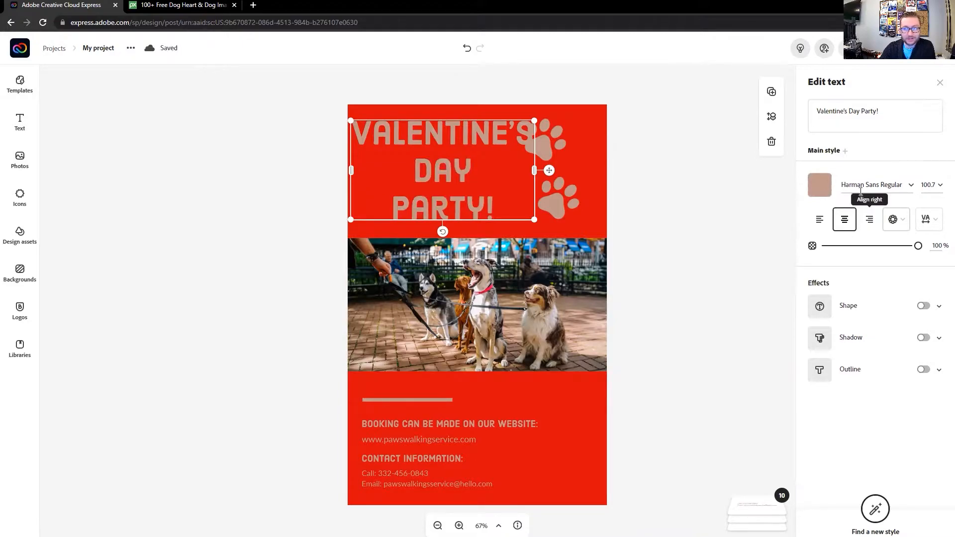
left_click(538, 150)
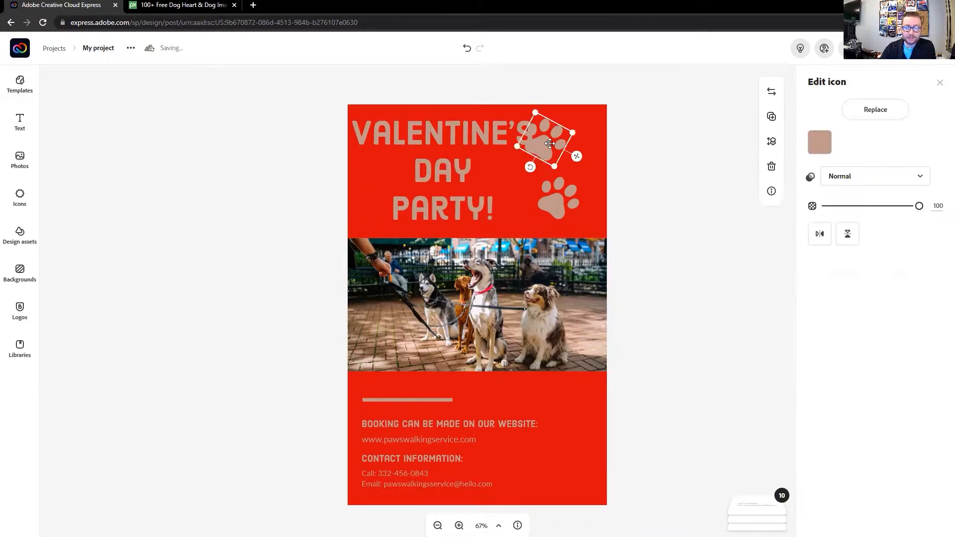
left_click_drag(539, 150, 572, 150)
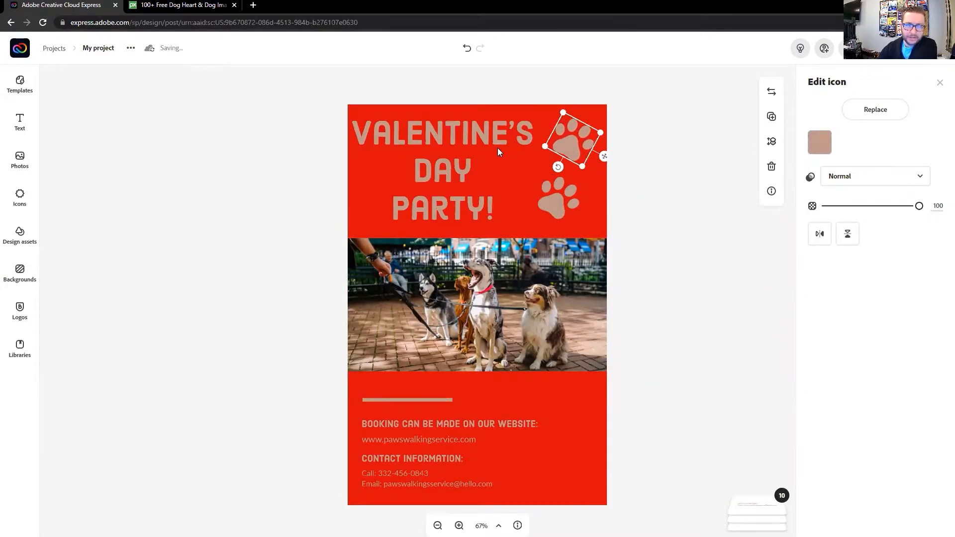
Recolor the title text with the suggested near-white and shift its hue to reach #FAF2F2.
left_click(471, 132)
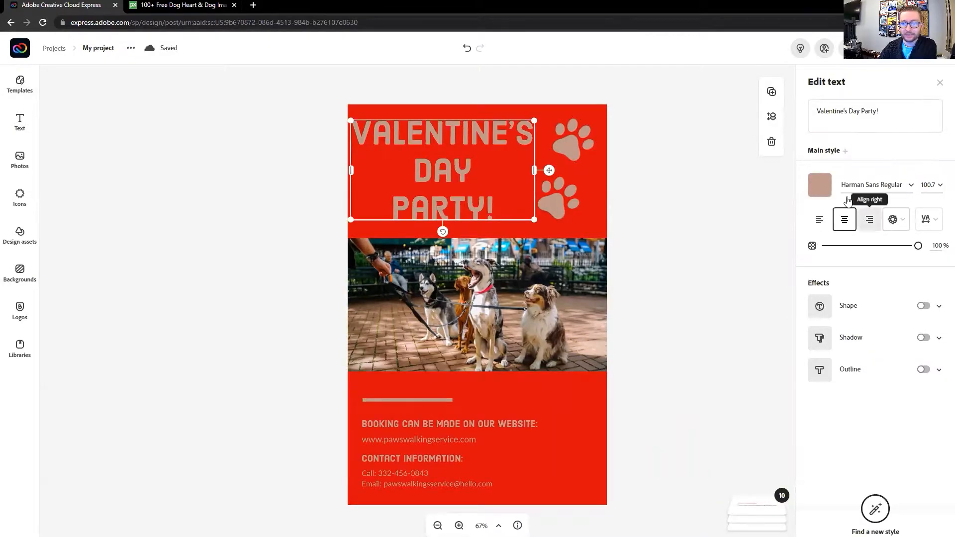
left_click(821, 186)
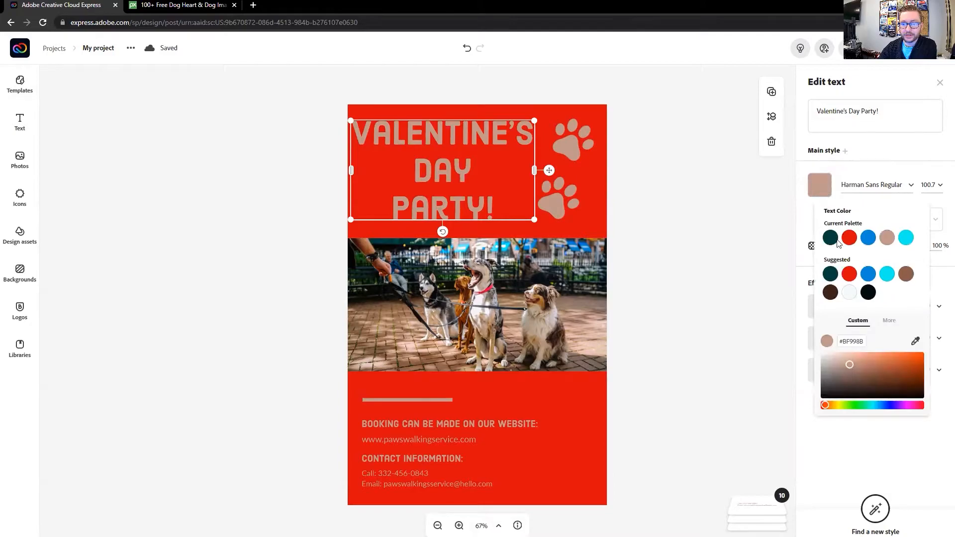
left_click(849, 294)
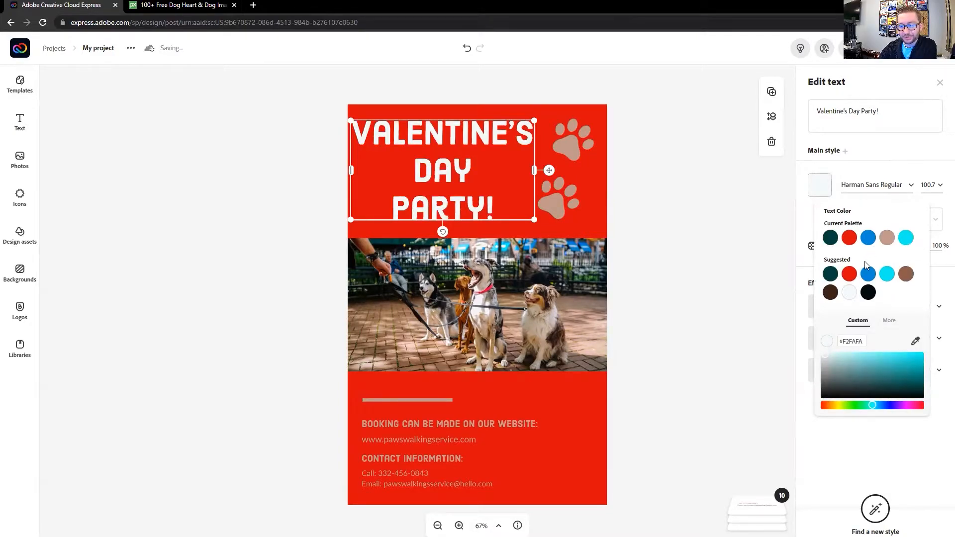
left_click_drag(840, 407, 813, 408)
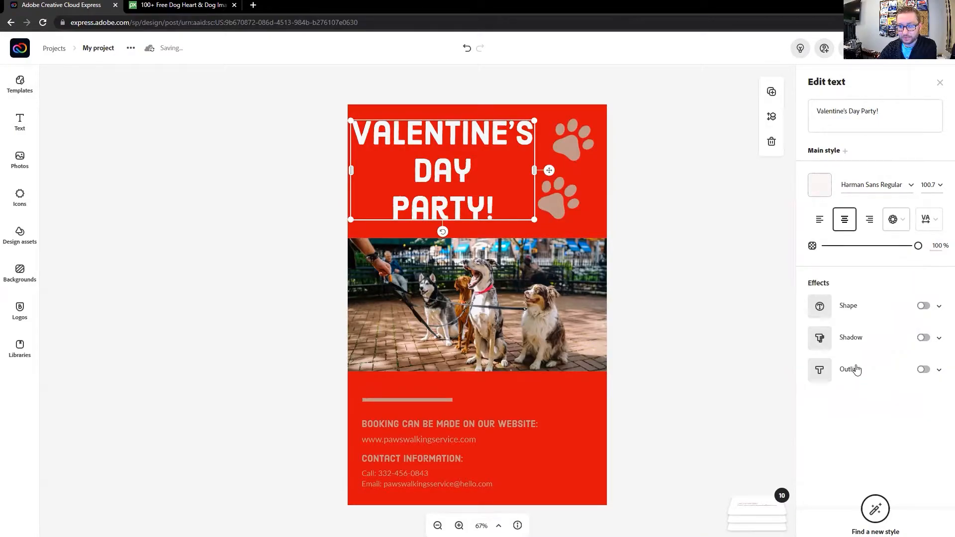
Set the title text to a custom light pink, #FAA2E3.
left_click(820, 185)
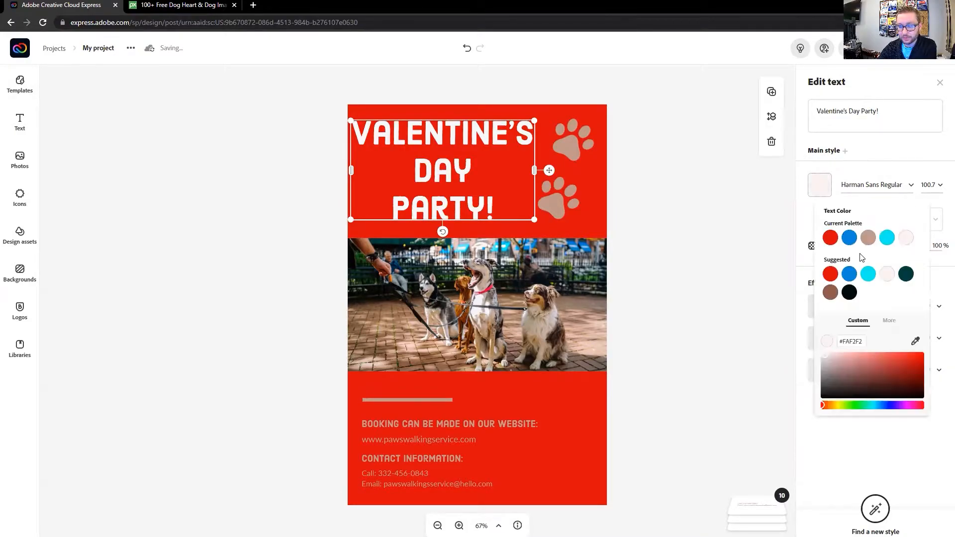
left_click(911, 406)
left_click(900, 370)
left_click(900, 361)
left_click(890, 356)
left_click_drag(890, 357, 884, 356)
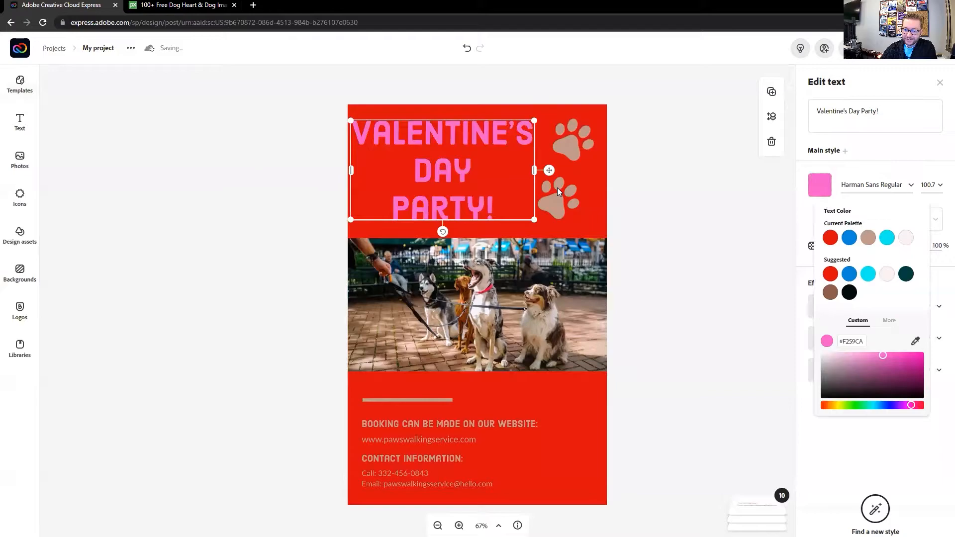
left_click_drag(880, 359, 854, 355)
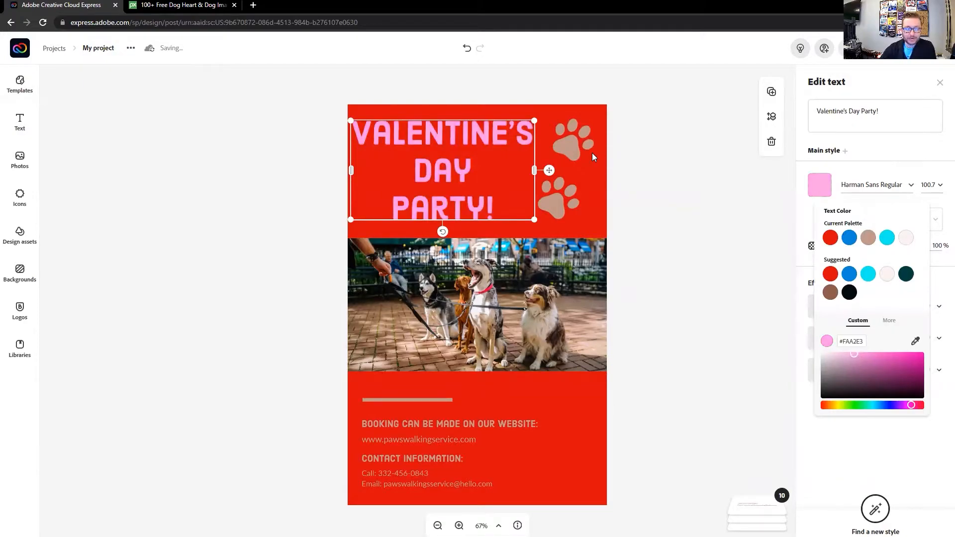
Recolor the upper paw icon with a custom purple, #A5208A.
left_click(572, 151)
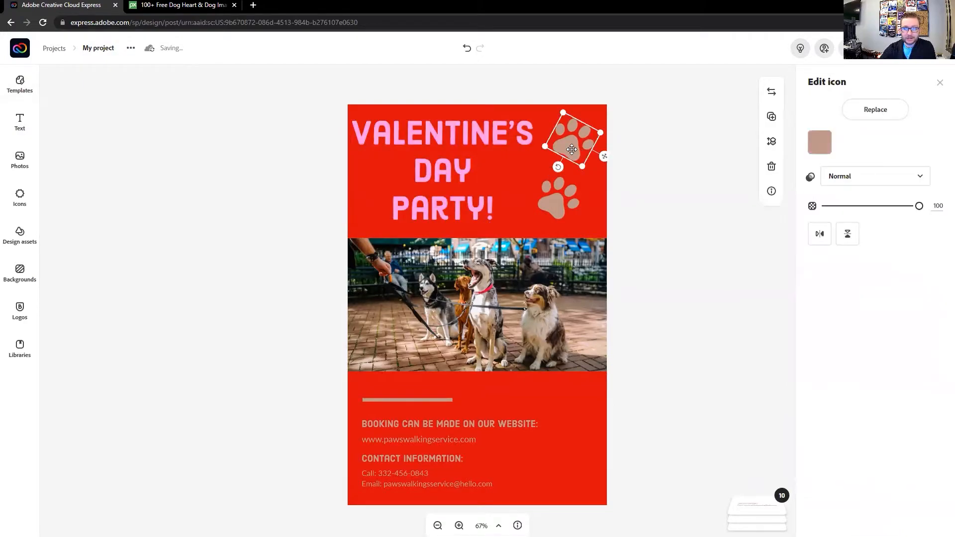
left_click(819, 144)
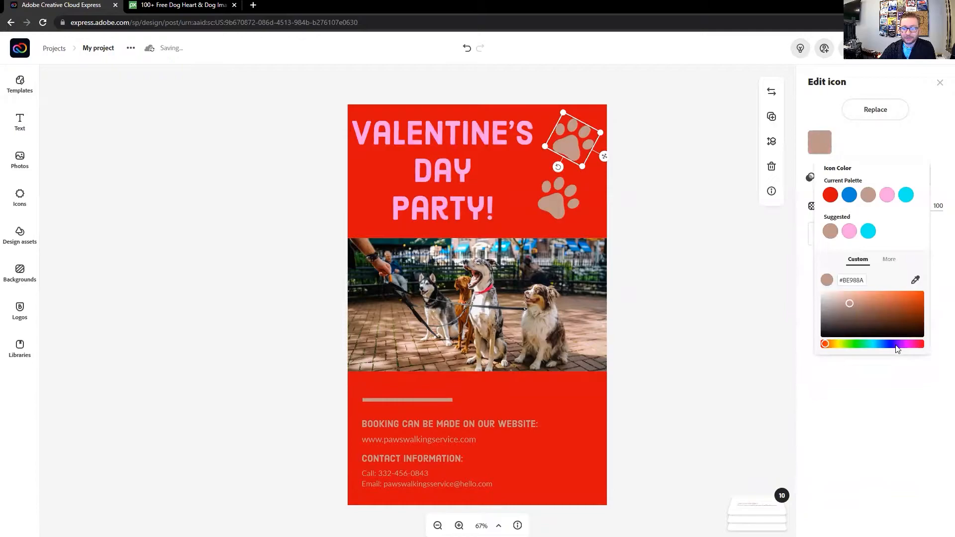
left_click(903, 344)
left_click(905, 294)
left_click_drag(909, 297, 906, 311)
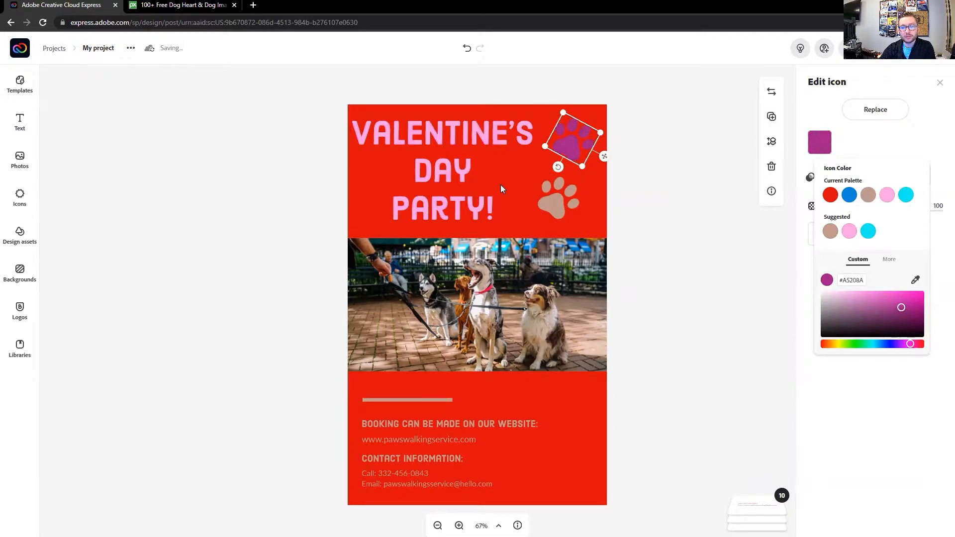
Apply the upper paw's purple from the current palette to the lower paw icon.
left_click(565, 195)
left_click(826, 144)
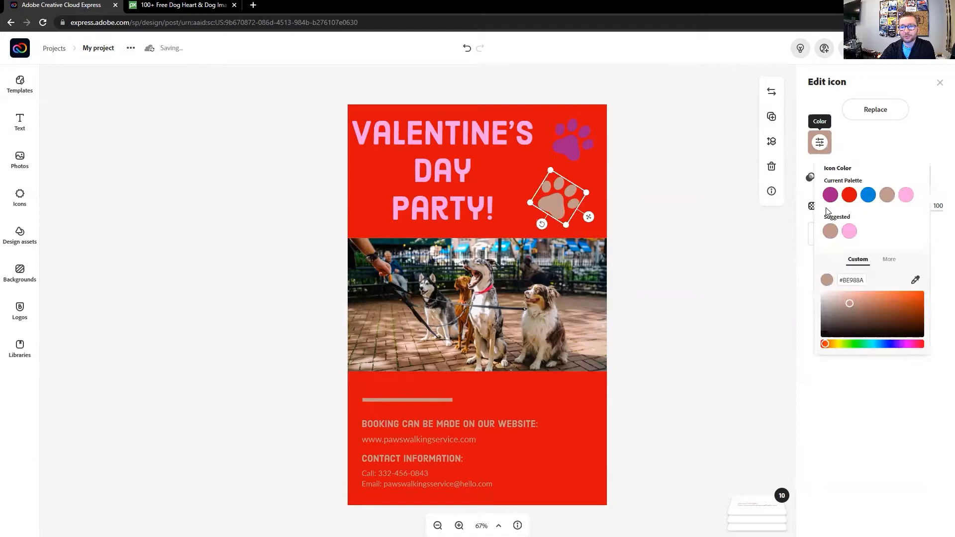
left_click(827, 199)
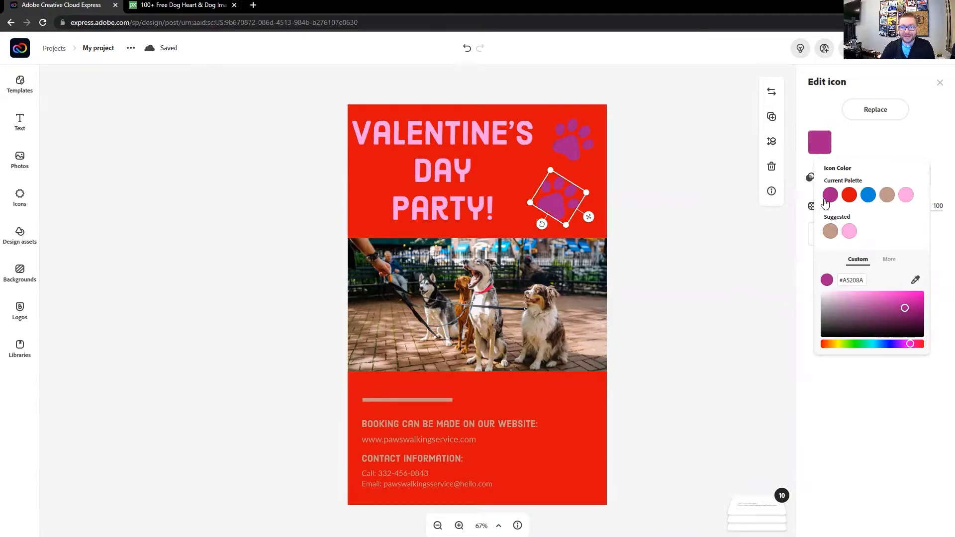
Recolor the lower paw icon pure white using the custom color picker.
left_click(818, 300)
left_click_drag(815, 299, 783, 277)
left_click(777, 274)
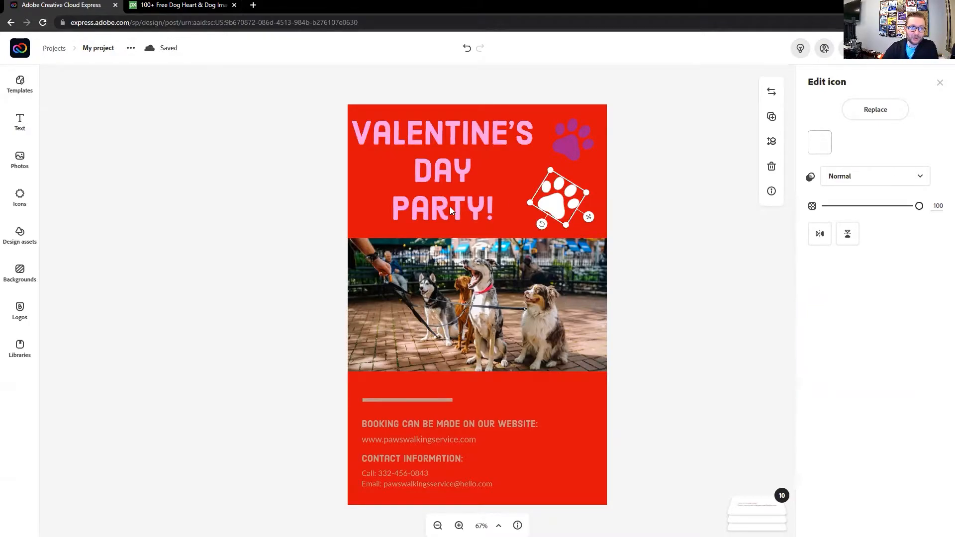
Start replacing the flyer's dog photo and search Adobe Stock for "Dog walker".
left_click(492, 306)
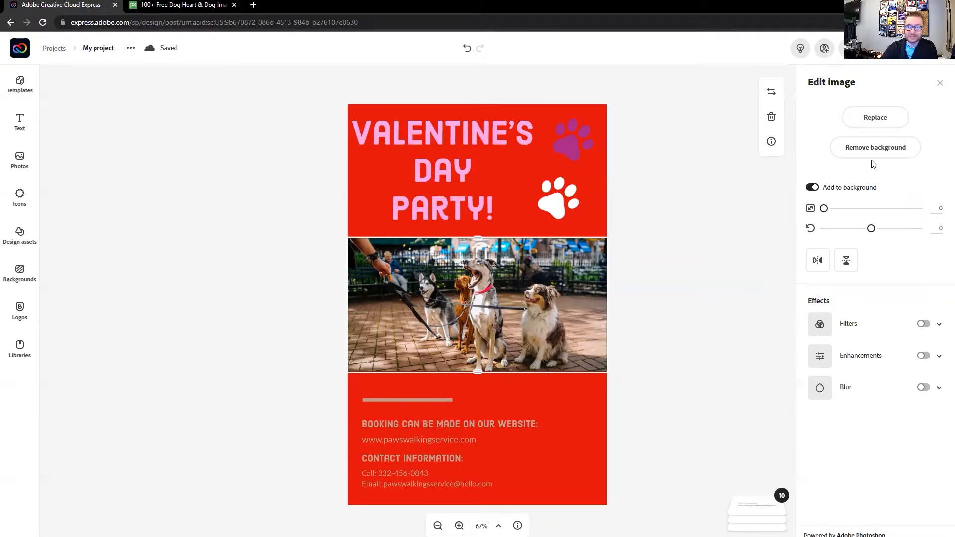
left_click(894, 119)
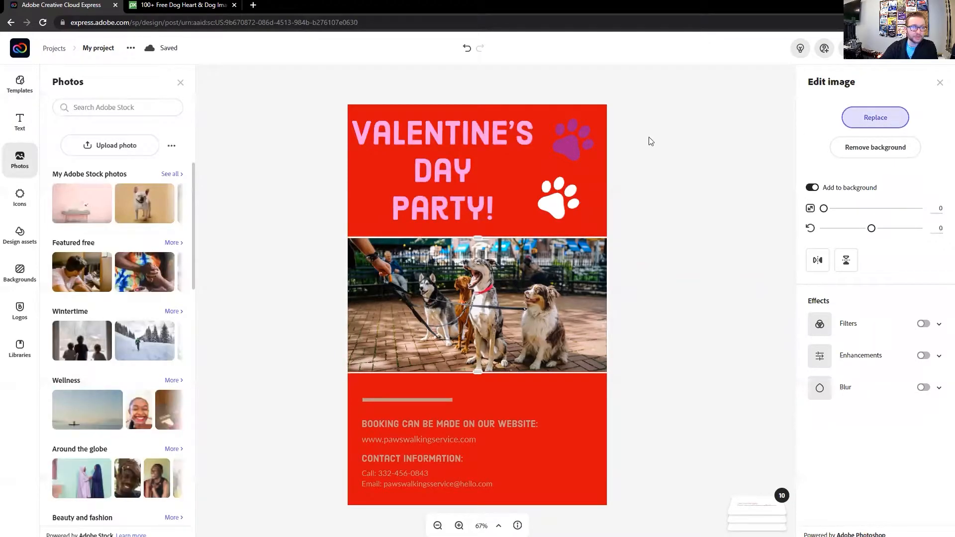
left_click(105, 116)
type("Dog walker")
key("Return")
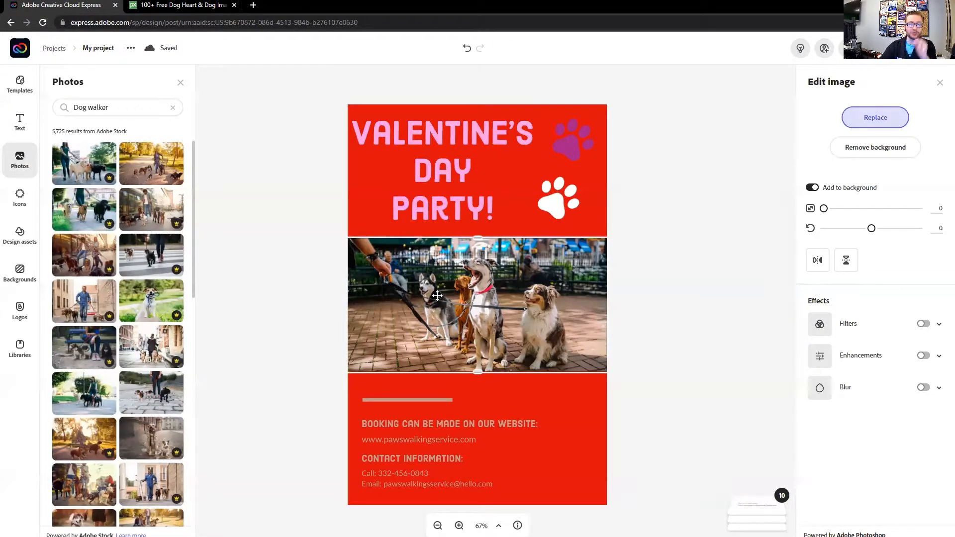
Broaden the stock search to "Dog" and replace the flyer photo with the white dog lying on a stool against pink.
double_click(87, 107)
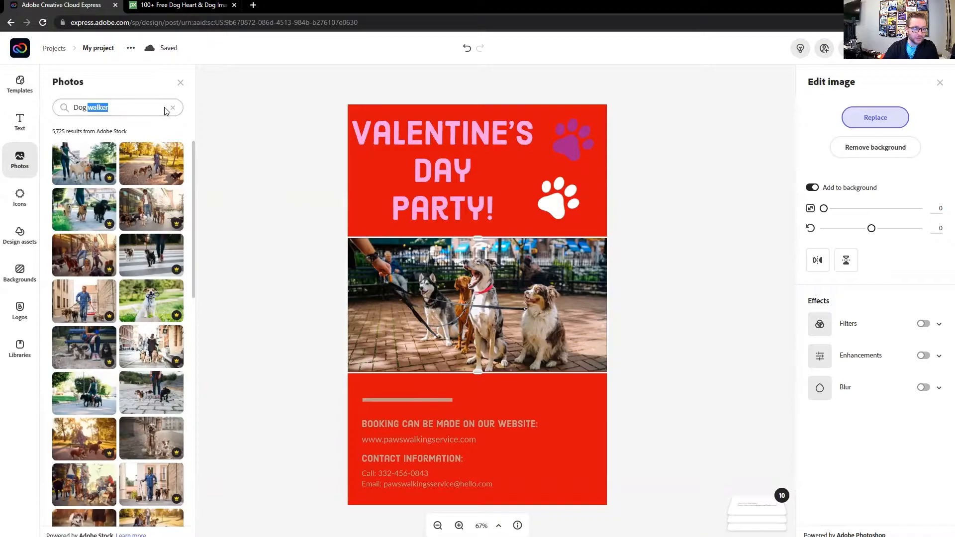
key("BackSpace")
key("BackSpace")
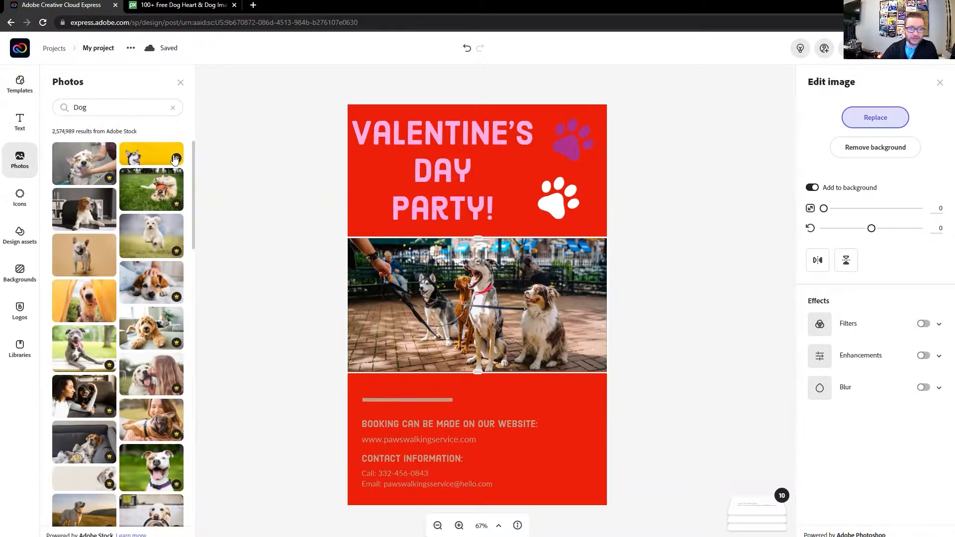
scroll(147, 256, "down", 6)
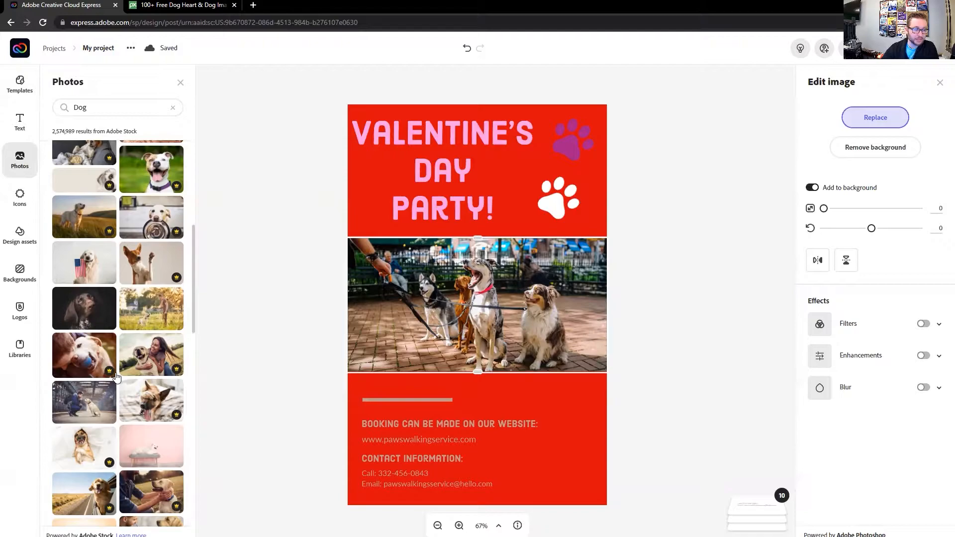
left_click(157, 455)
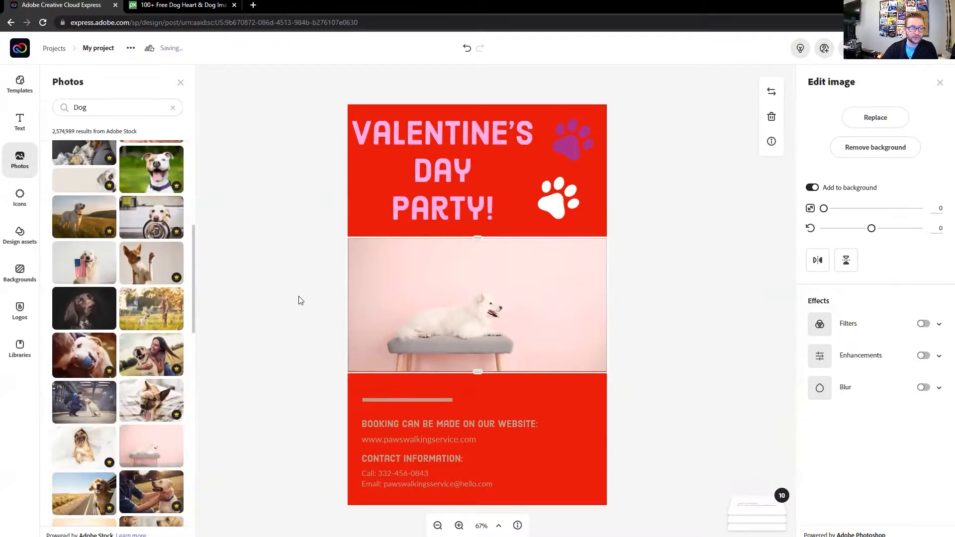
Upload yorkshire-terrier-g30675da8c_1920 from Downloads as a separate image over the flyer photo, and delete that image.
left_click(174, 111)
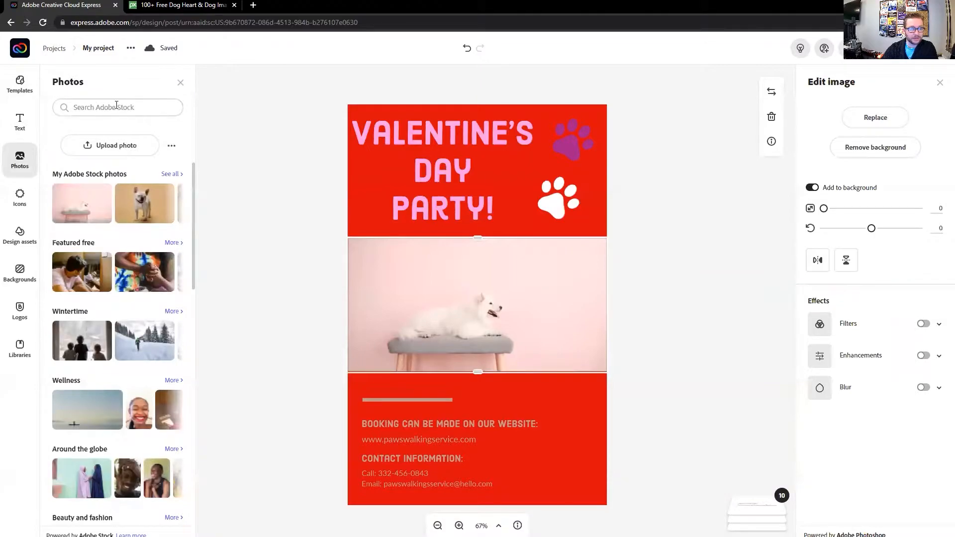
left_click(105, 150)
left_click(147, 82)
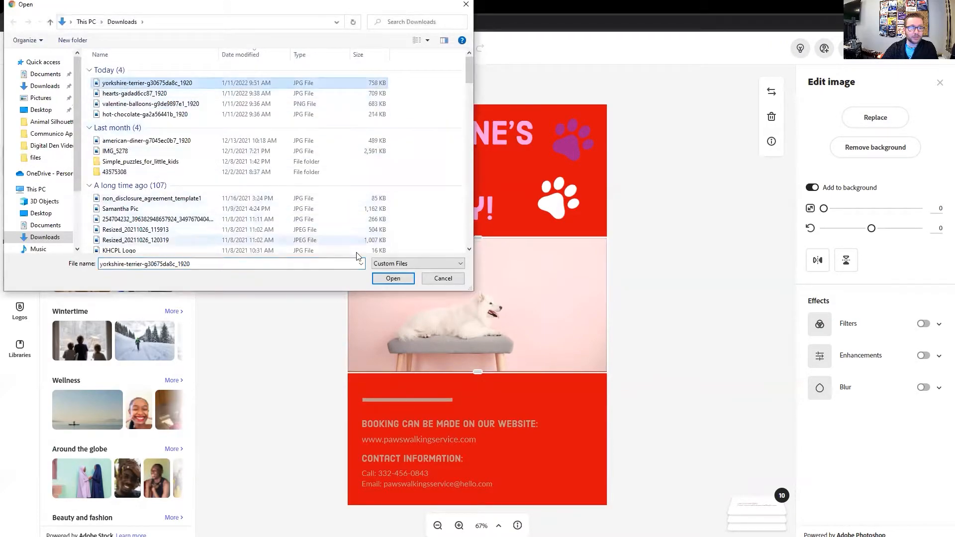
left_click(389, 280)
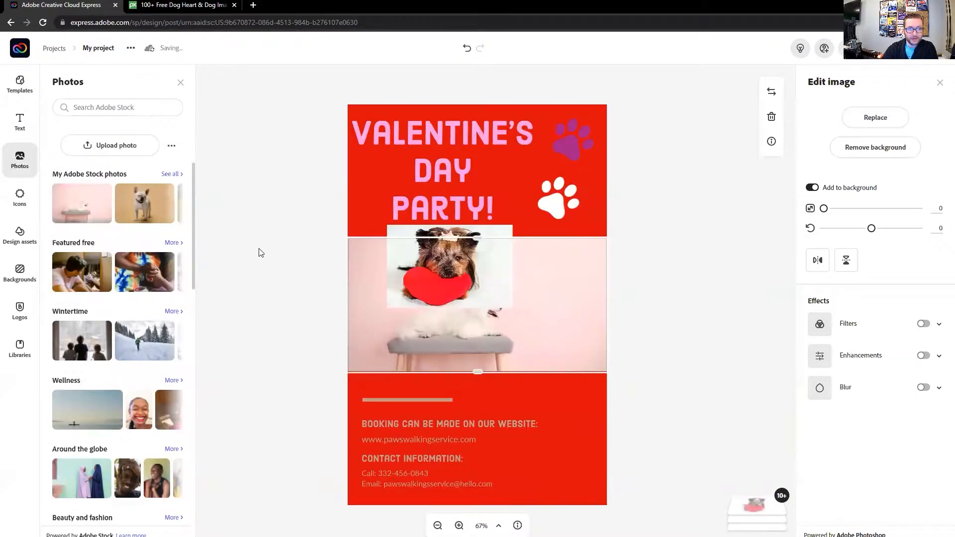
left_click(407, 262)
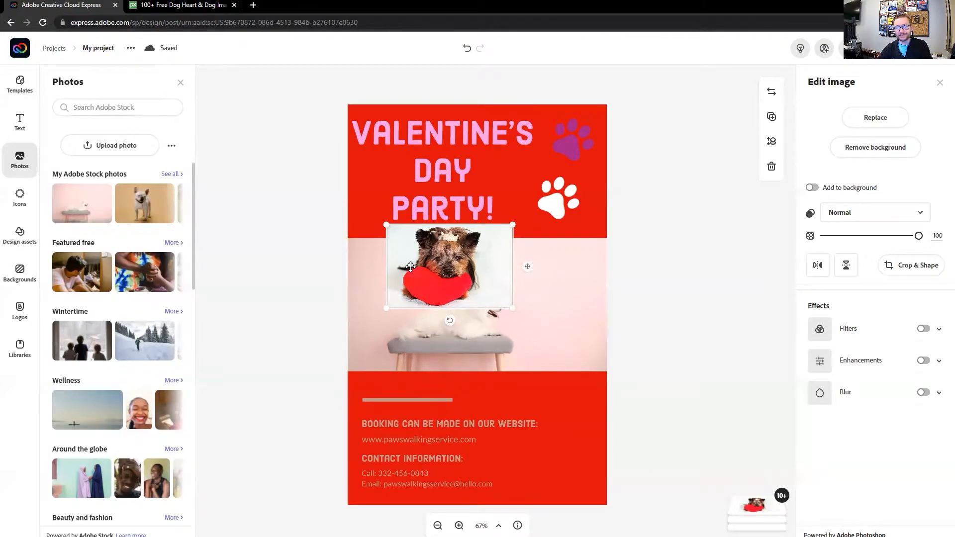
left_click_drag(405, 244, 387, 262)
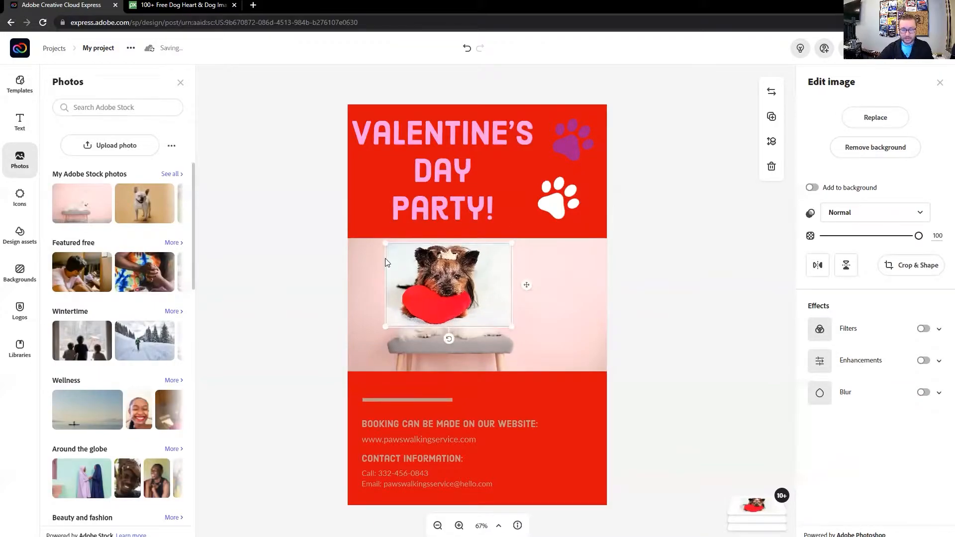
key("Delete")
Replace the white dog background photo with the uploaded file yorkshire-terrier-g30675da8c_1920 from Downloads.
left_click(385, 259)
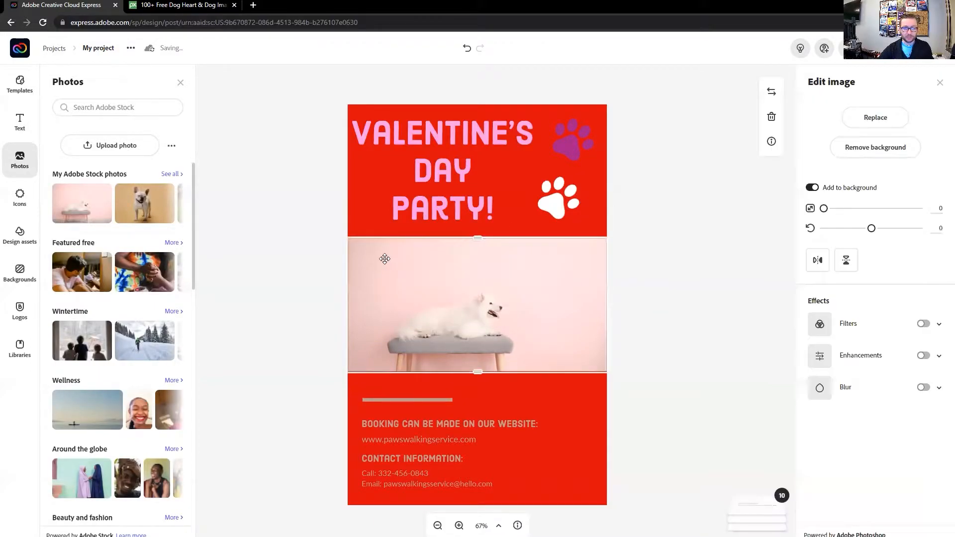
left_click(876, 119)
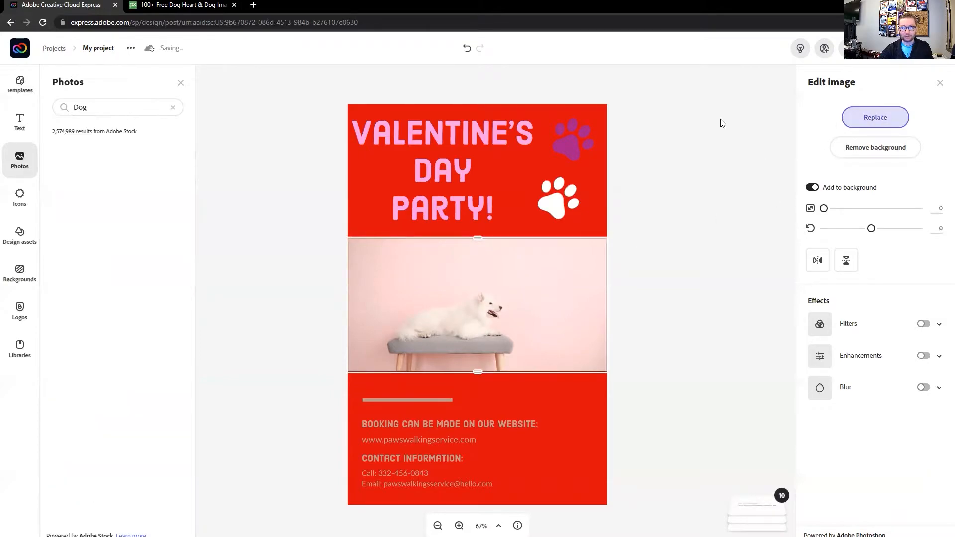
left_click(176, 107)
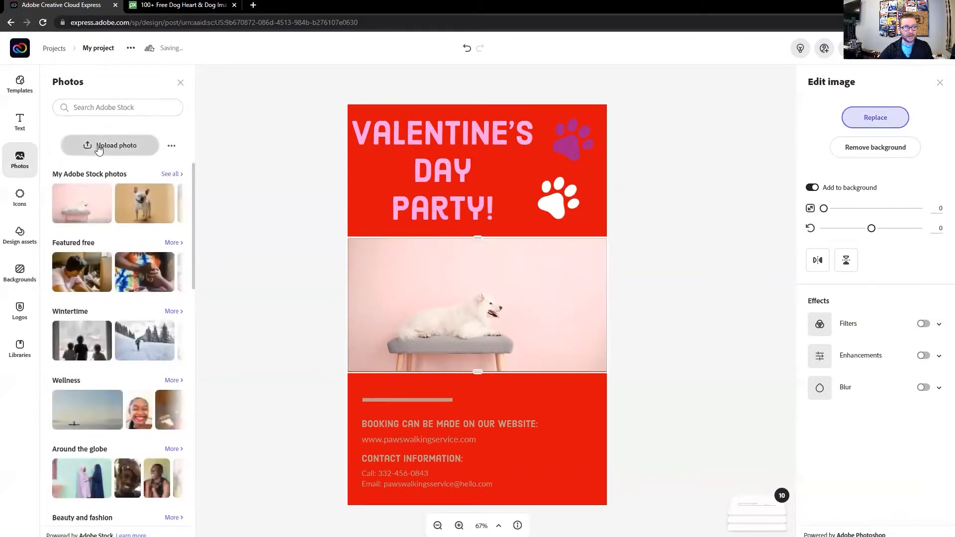
left_click(100, 146)
left_click(131, 83)
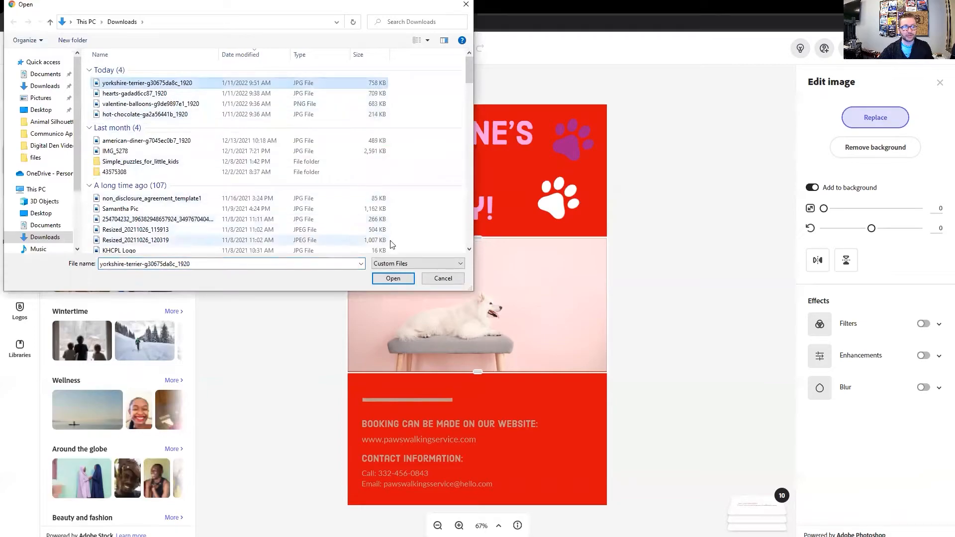
left_click(394, 278)
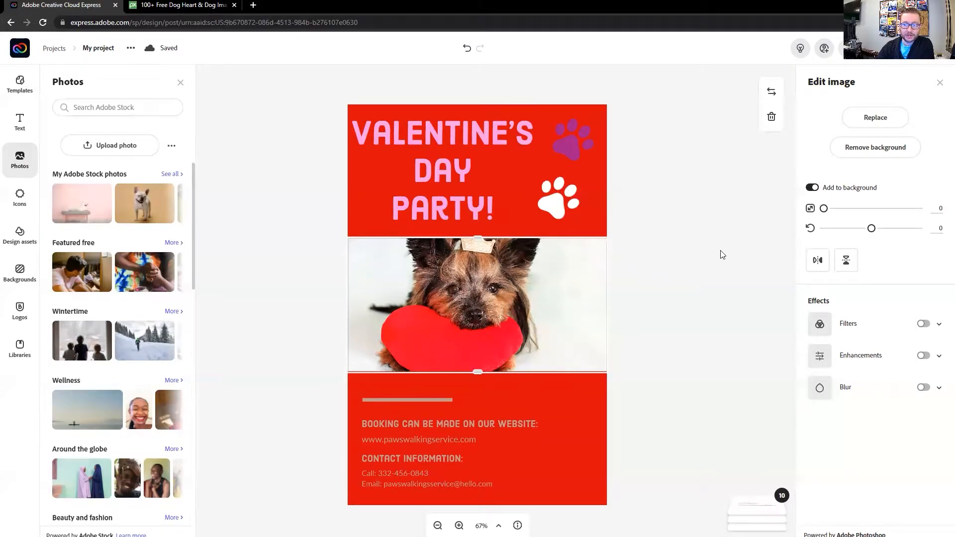
Try slightly scaling and rotating the terrier photo, and reset its scale and rotation to 0.
mouse_move(825, 210)
left_mouse_down()
mouse_move(862, 208)
mouse_move(824, 209)
left_mouse_up()
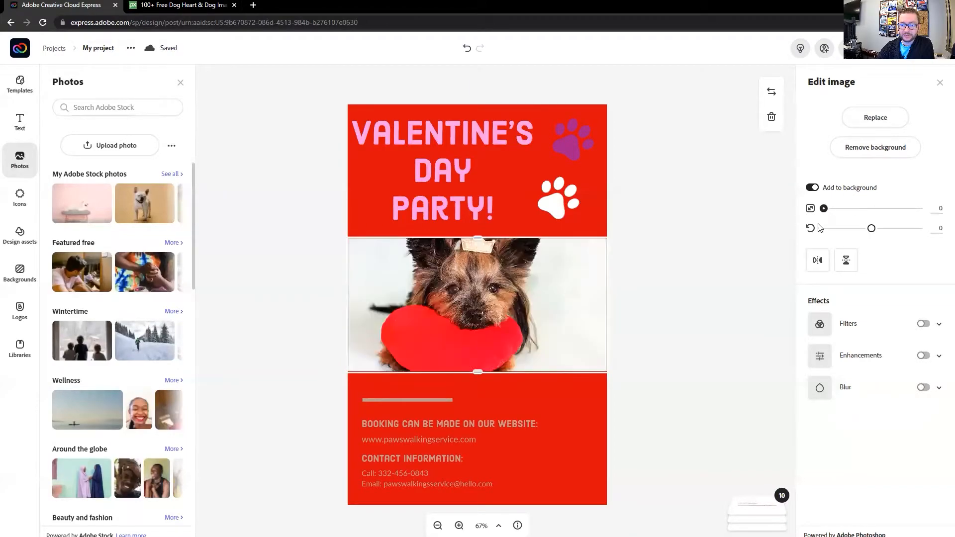
mouse_move(871, 228)
left_mouse_down()
mouse_move(849, 234)
mouse_move(877, 240)
left_mouse_up()
left_click(940, 230)
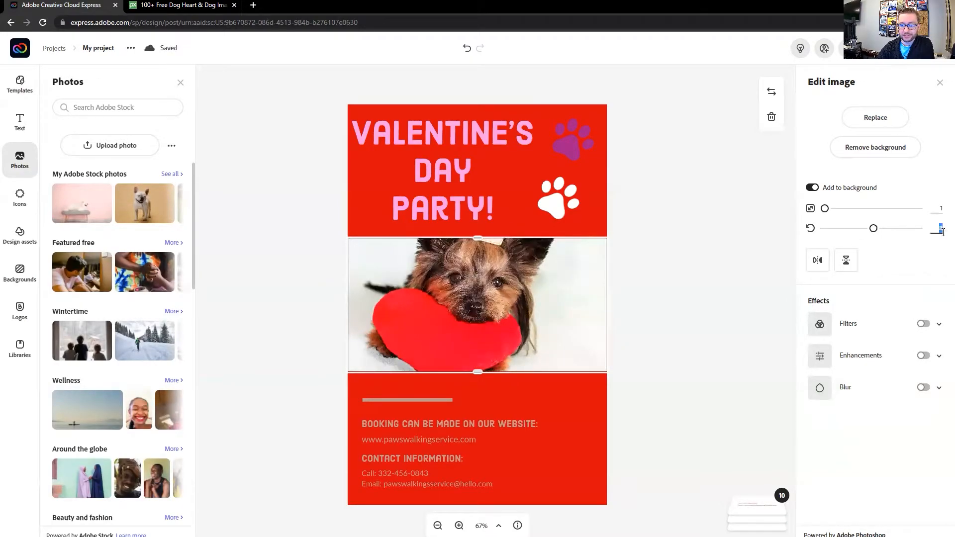
type("0")
key("Return")
left_click_drag(824, 208, 800, 209)
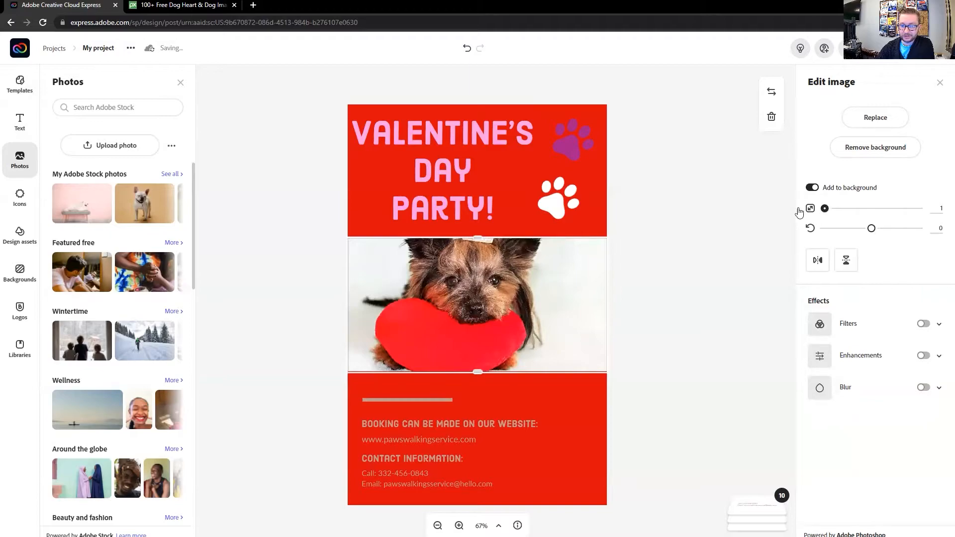
Try flipping the terrier photo horizontally and vertically, reversing each flip.
left_click(818, 268)
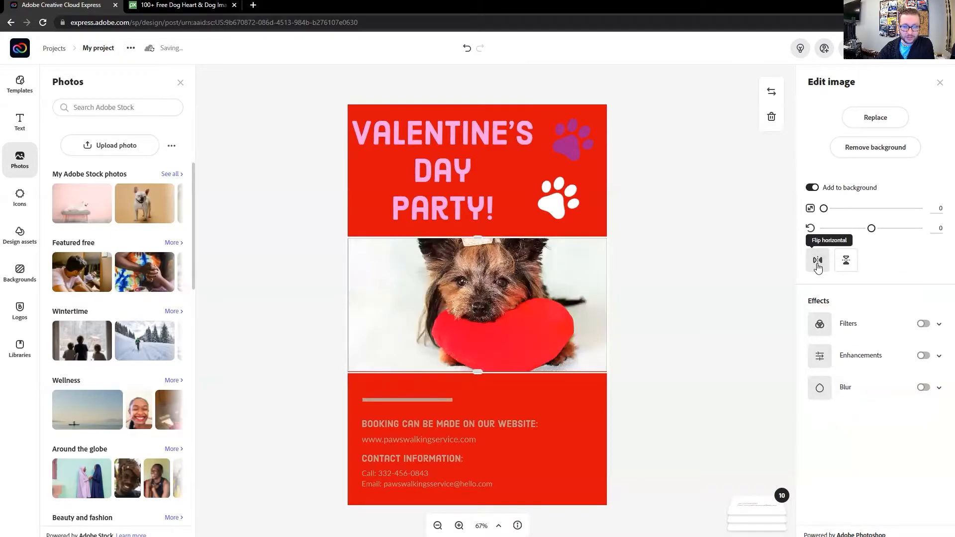
left_click(819, 267)
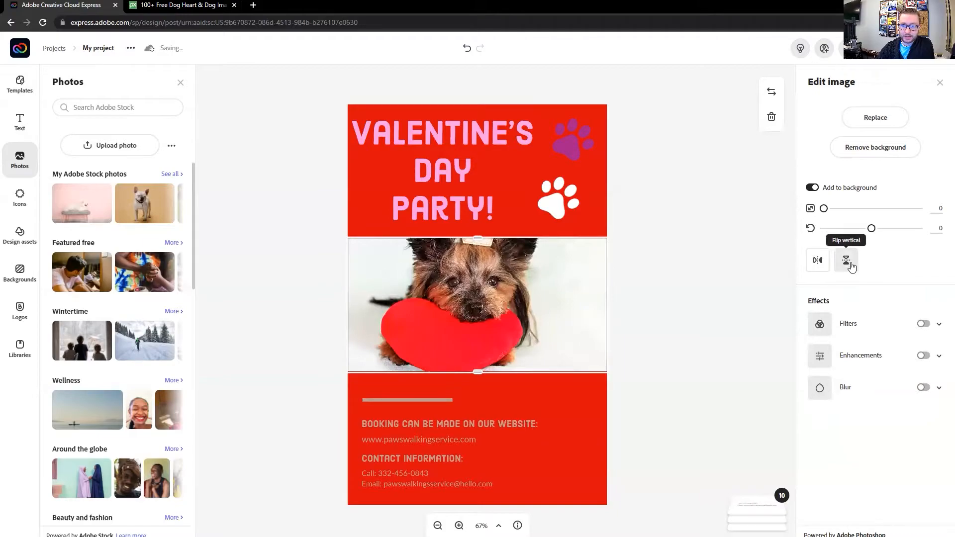
left_click(852, 268)
left_click(852, 267)
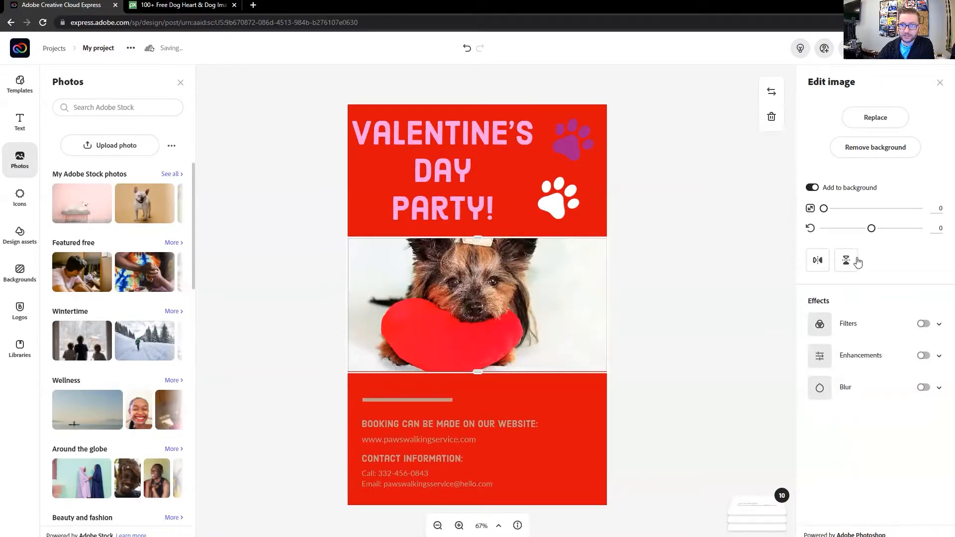
Try the Duotone and Multiply filters on the terrier photo, and turn filters off again.
left_click(924, 324)
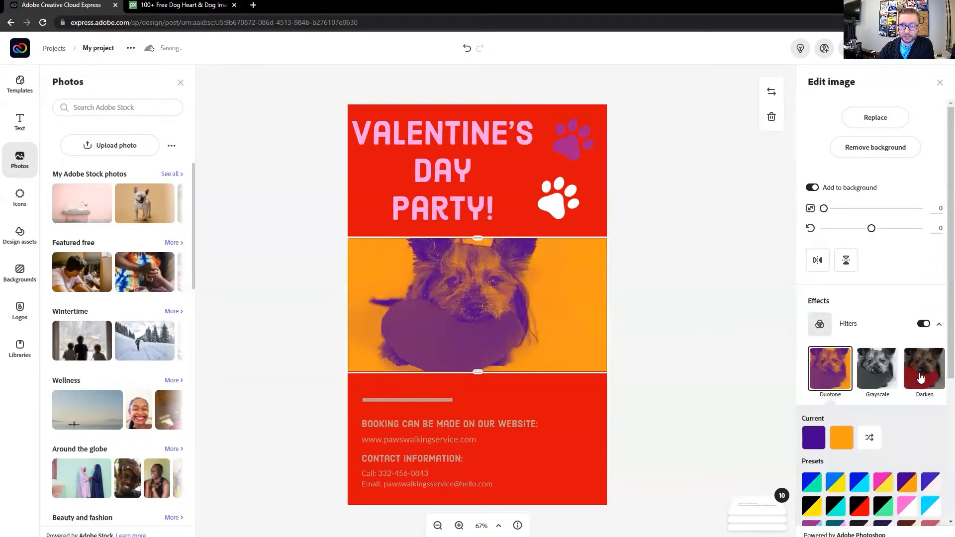
scroll(851, 402, "down", 3)
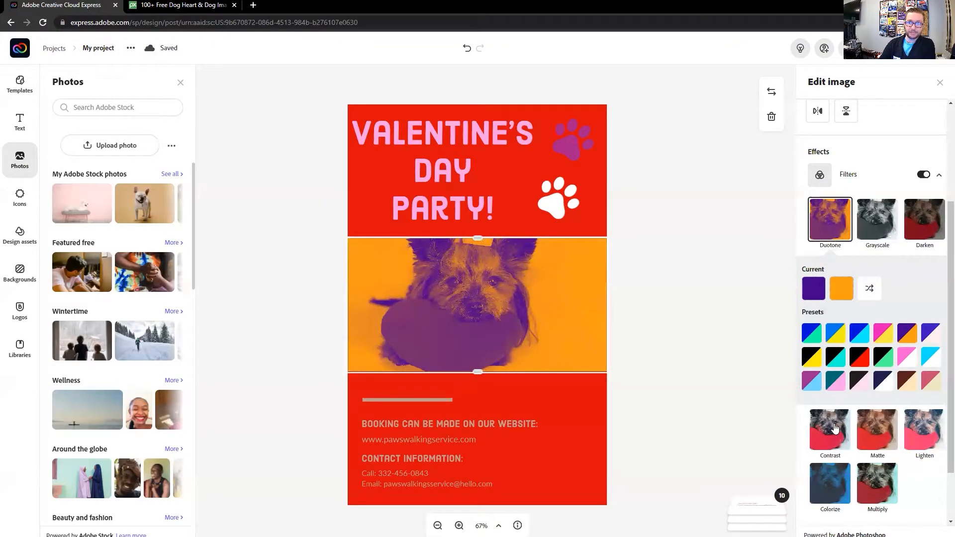
left_click(878, 479)
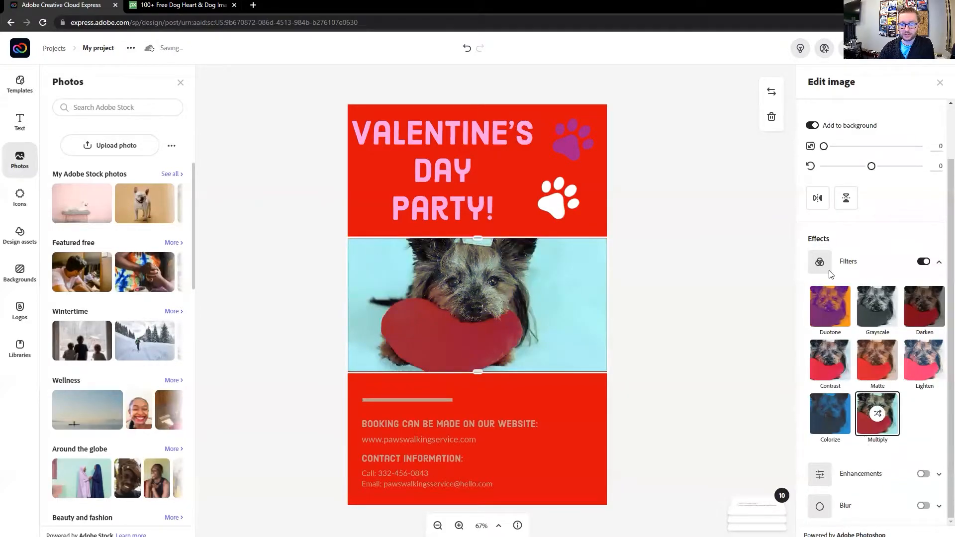
left_click(871, 266)
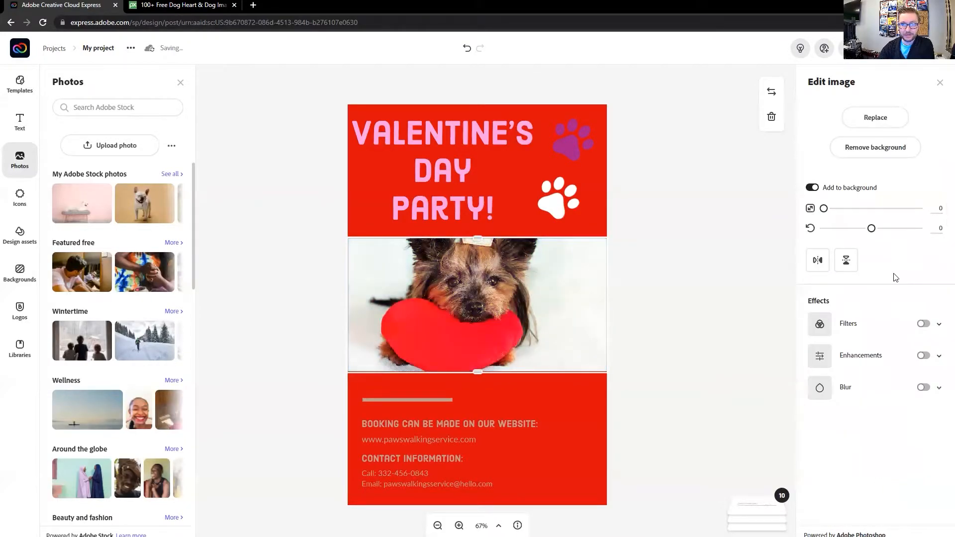
Turn on the terrier photo's enhancements, review the available adjustments, and turn enhancements off again.
left_click(923, 356)
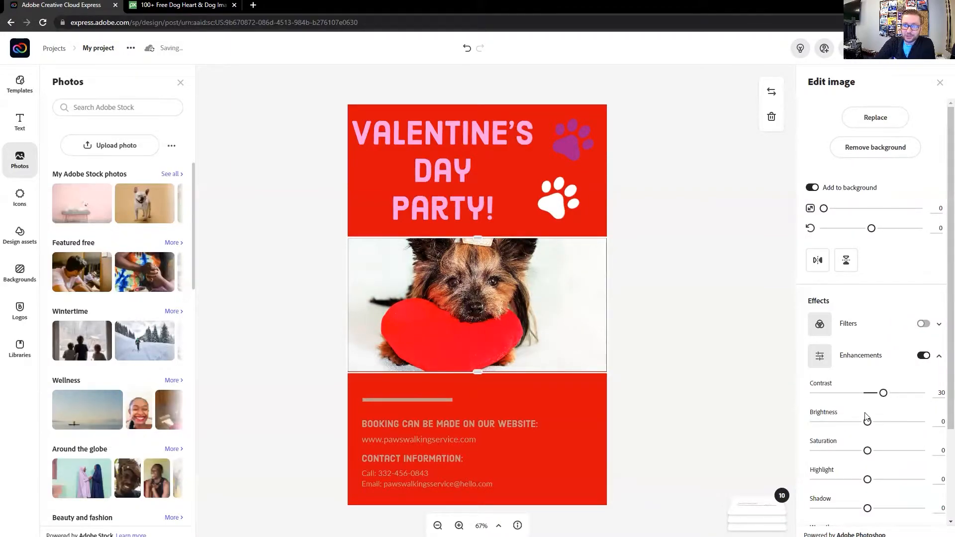
scroll(841, 451, "down", 3)
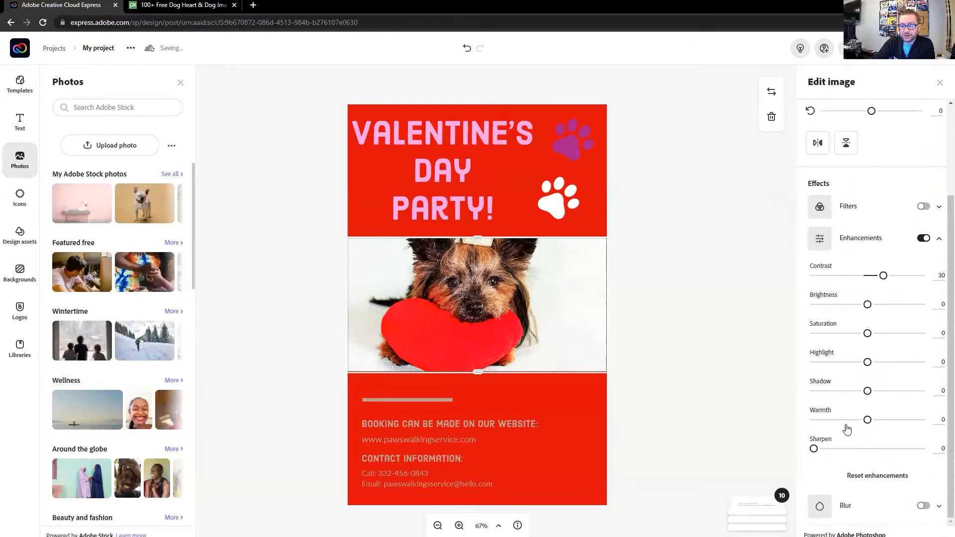
scroll(836, 393, "up", 2)
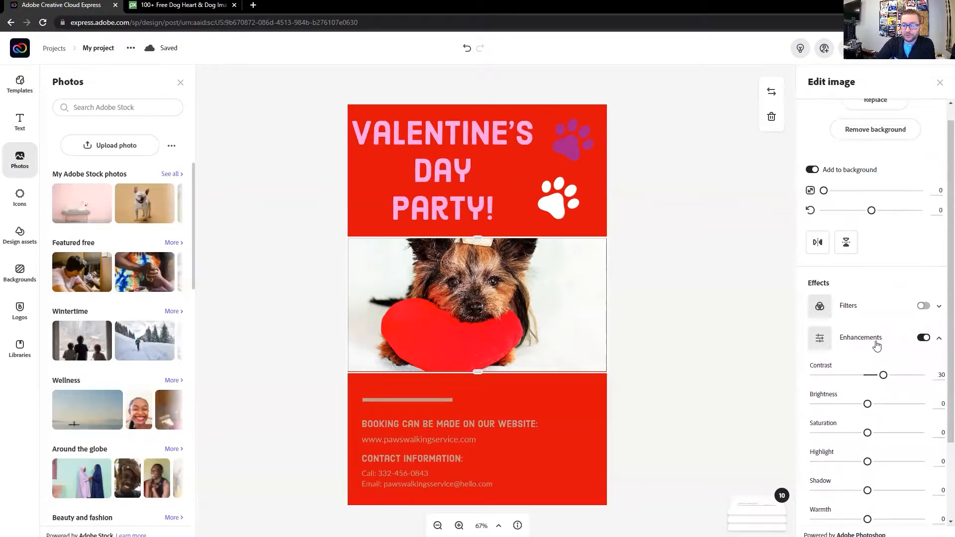
left_click(924, 338)
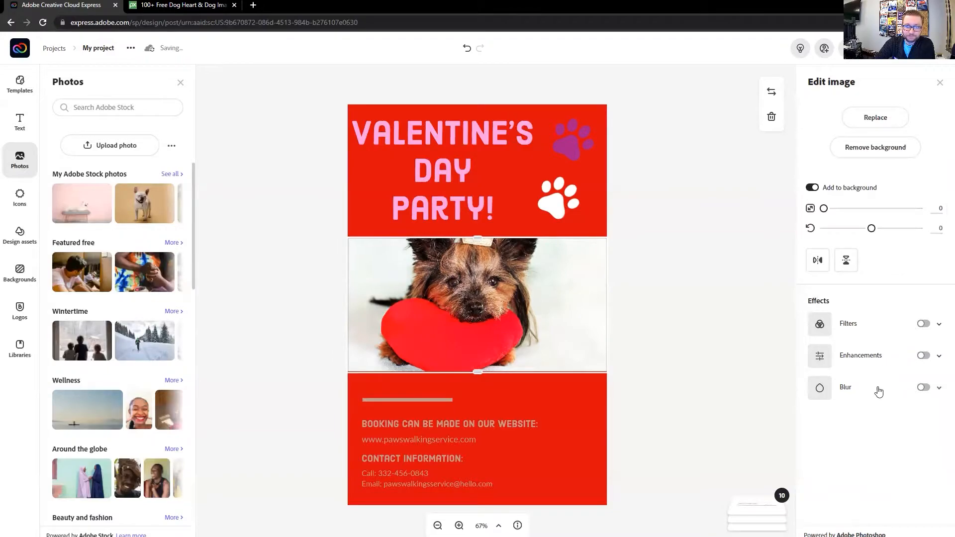
Try the blur effect on the terrier photo, reduce its strength, and turn it off again.
left_click(924, 388)
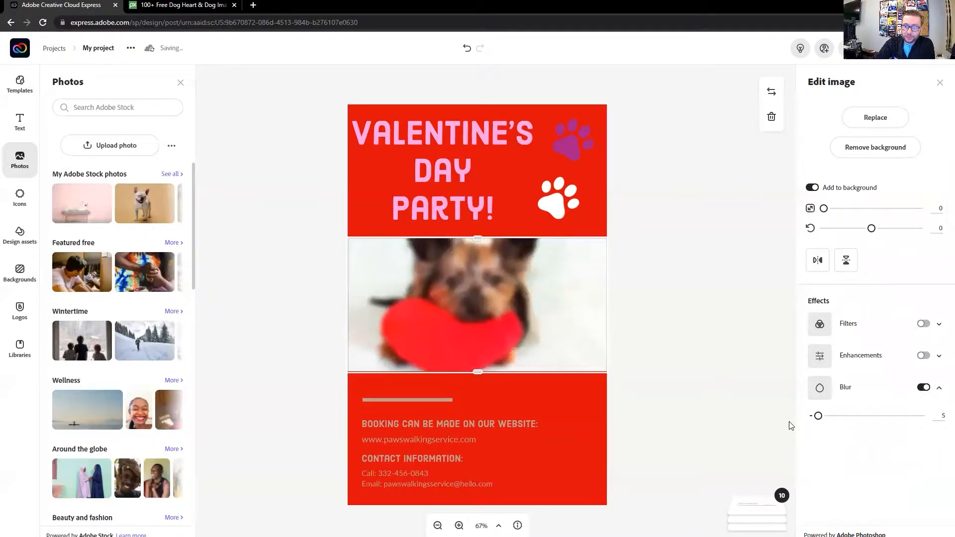
left_click_drag(818, 417, 785, 416)
left_click(923, 387)
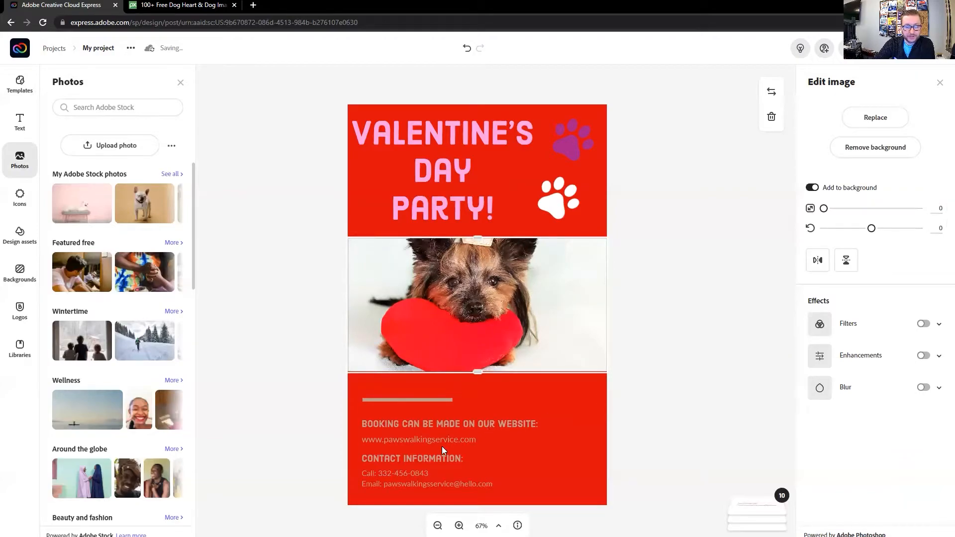
Stretch the tan divider line above the booking text across most of the flyer's width.
left_click(427, 428)
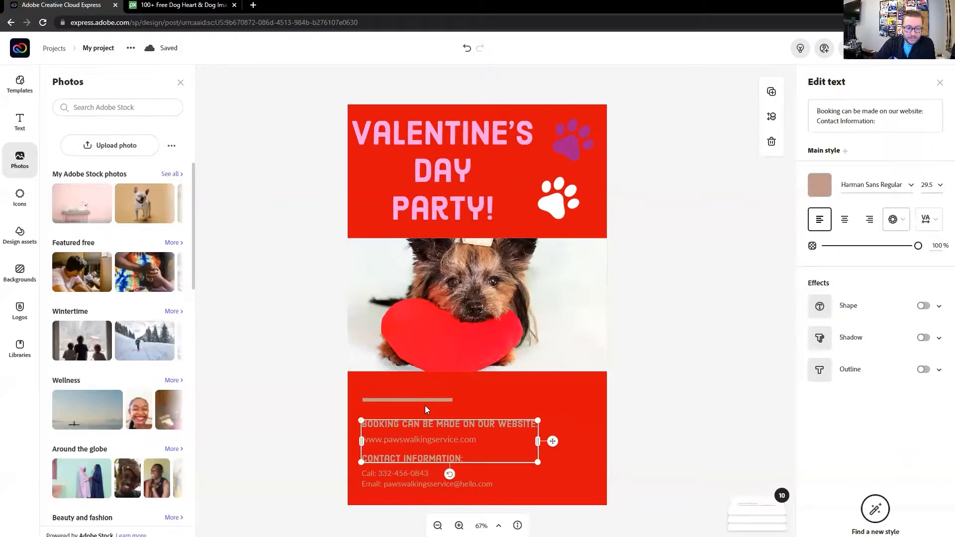
left_click(424, 400)
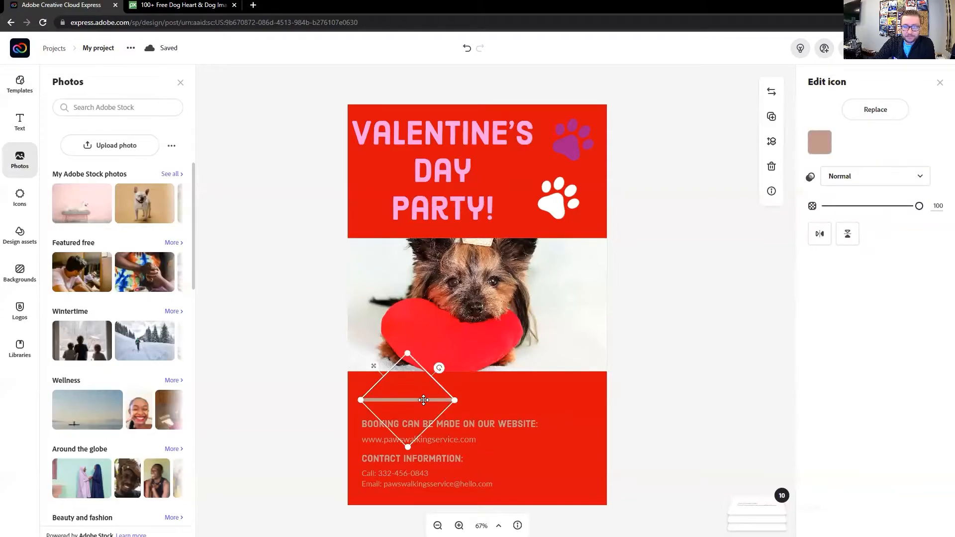
left_click_drag(455, 400, 590, 400)
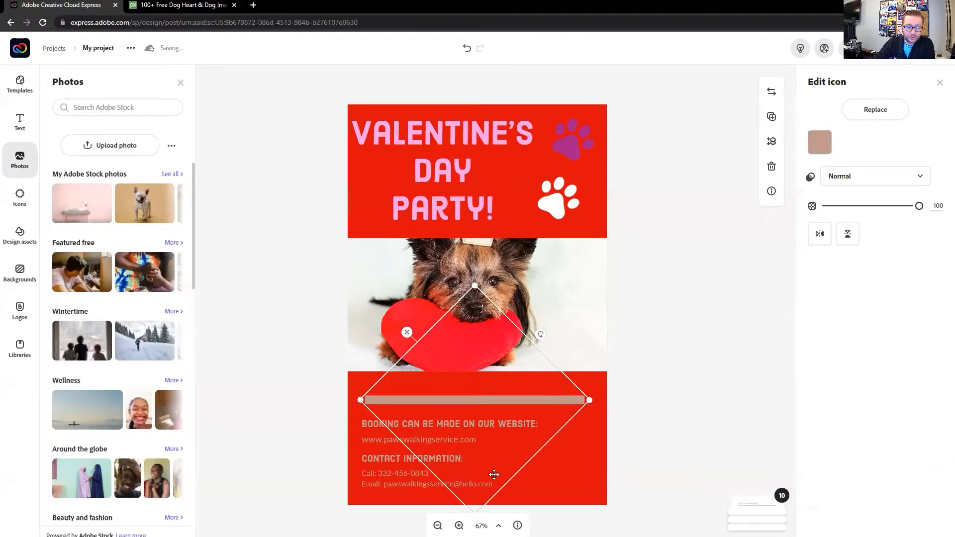
left_click(557, 480)
Replace the booking and contact information headings with "February 14th 7pm-9pm".
left_click(442, 449)
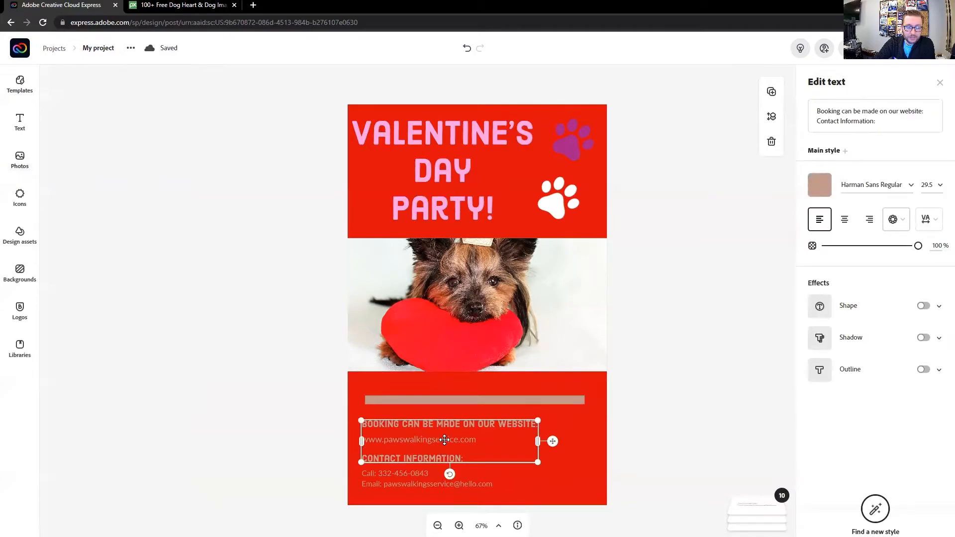
left_click_drag(886, 123, 814, 106)
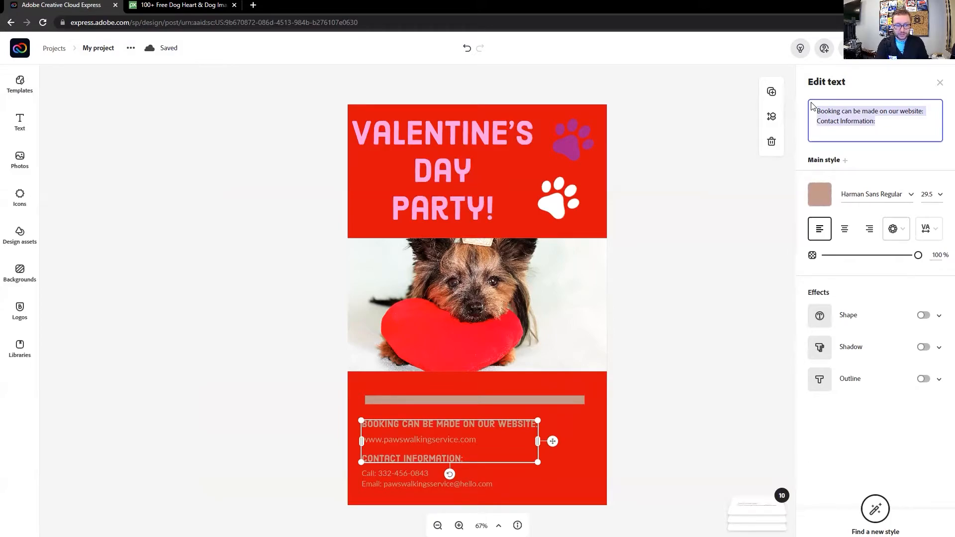
type("Feb")
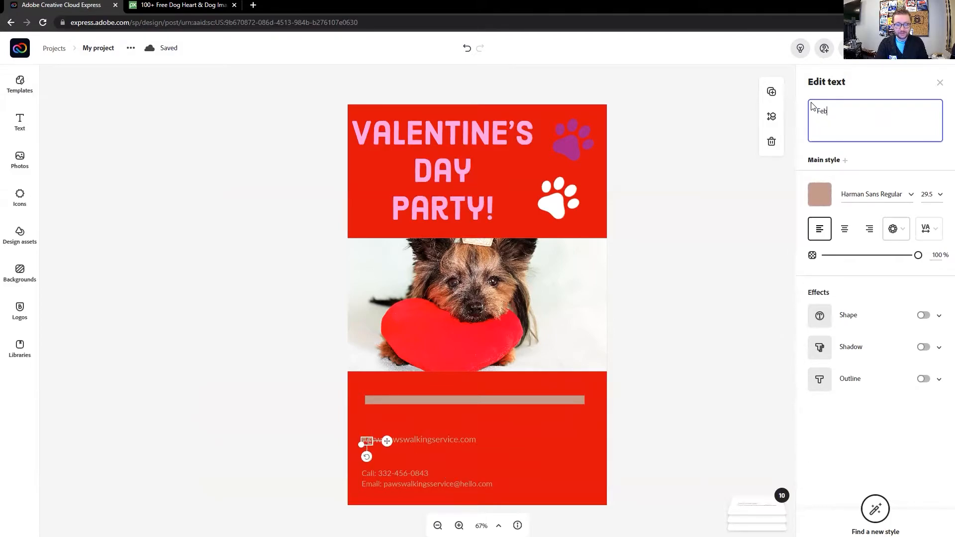
type("ruary 14th")
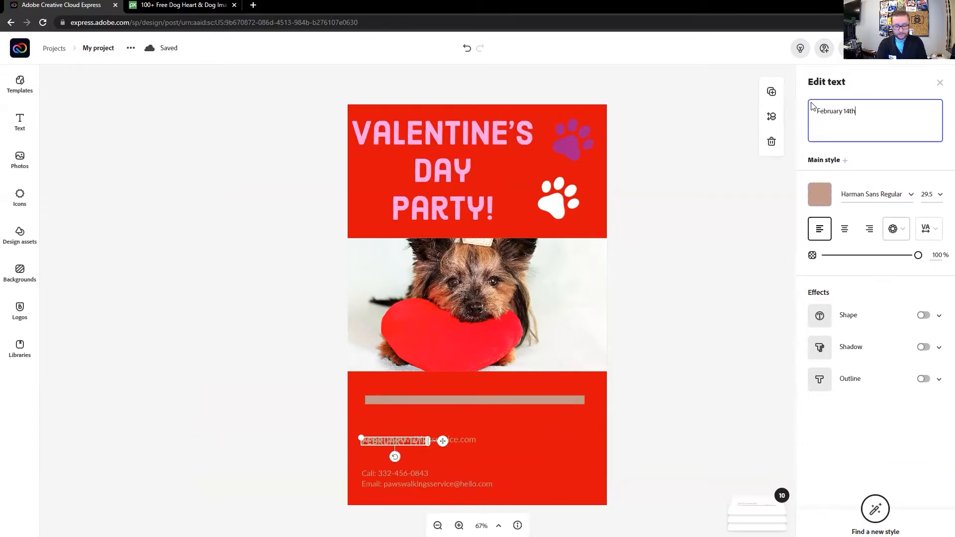
type(" 7pm-9pm")
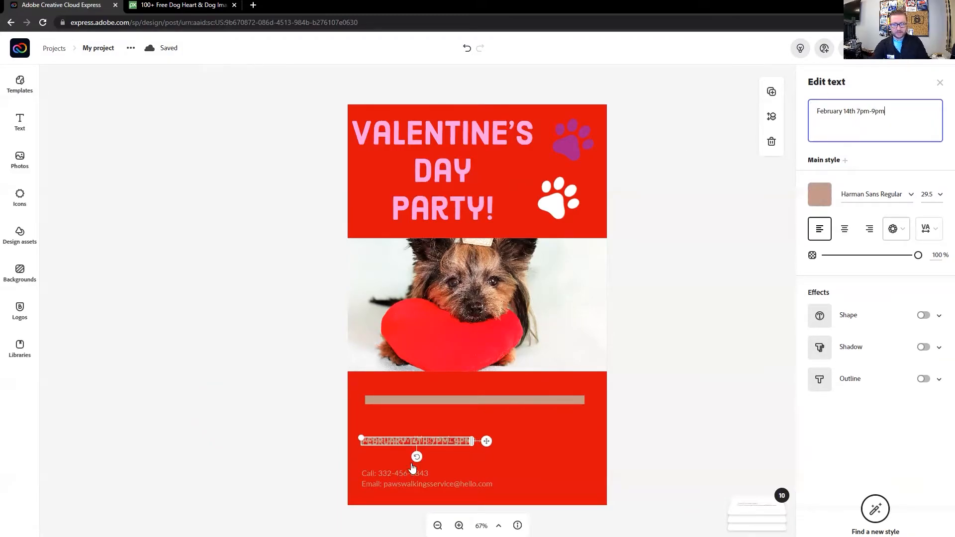
Move the website line above the date text and enlarge the date to about size 59.1.
left_click(444, 441)
left_click_drag(444, 440, 537, 447)
left_click_drag(357, 435, 355, 432)
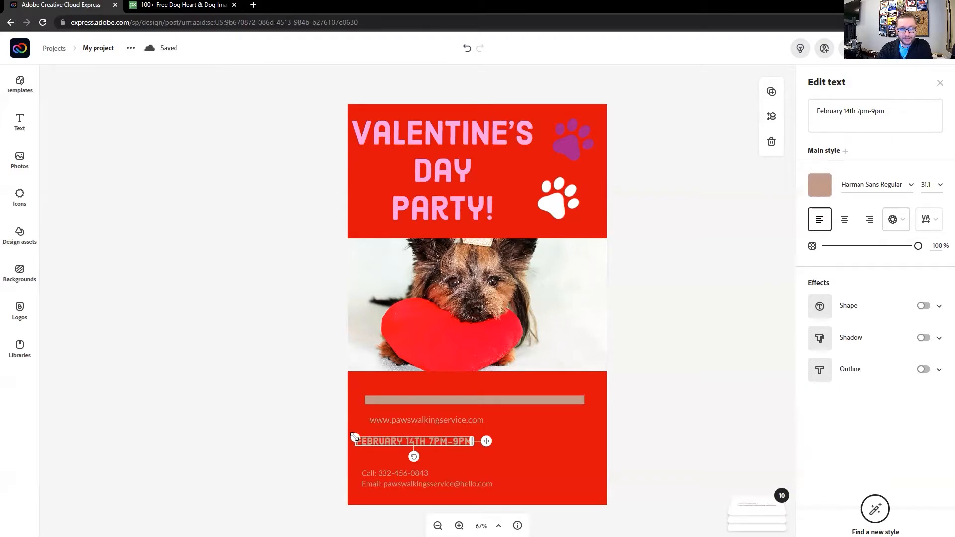
left_click_drag(397, 440, 368, 445)
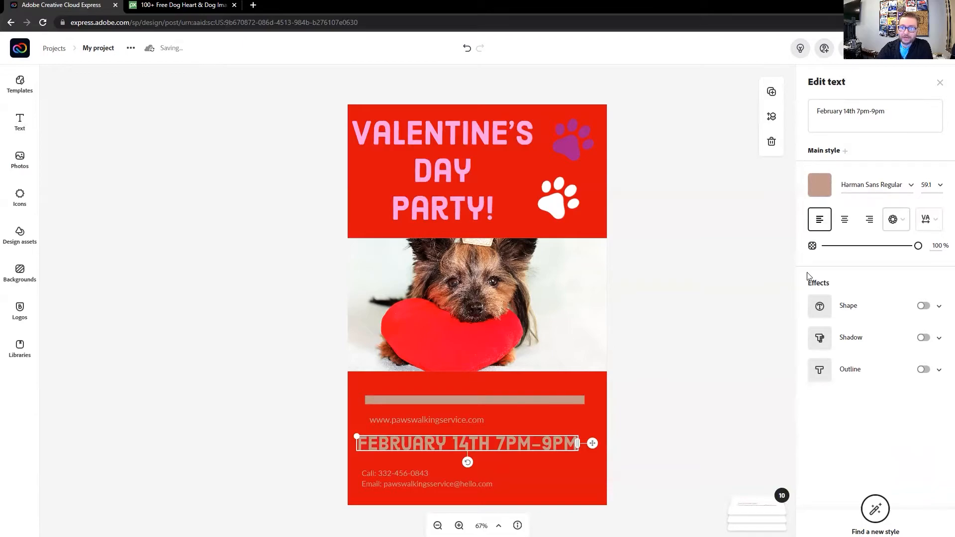
Color the date and time text pink (#FAA2E3) and delete the website line.
left_click(941, 187)
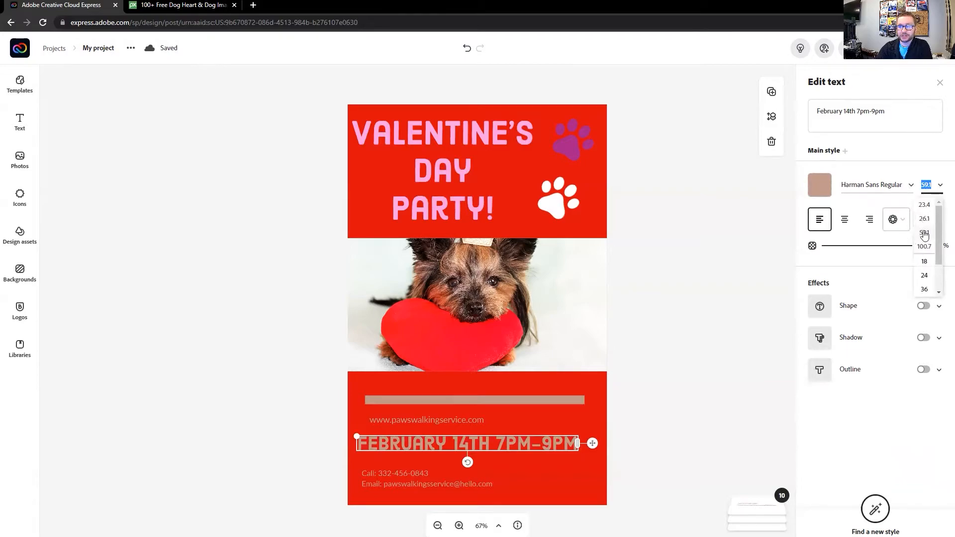
left_click(941, 188)
left_click(941, 188)
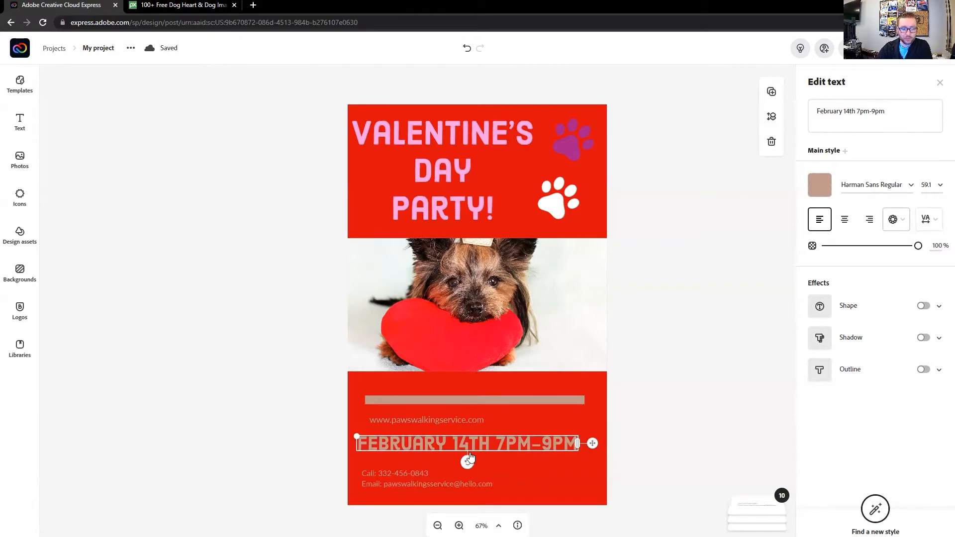
left_click(819, 185)
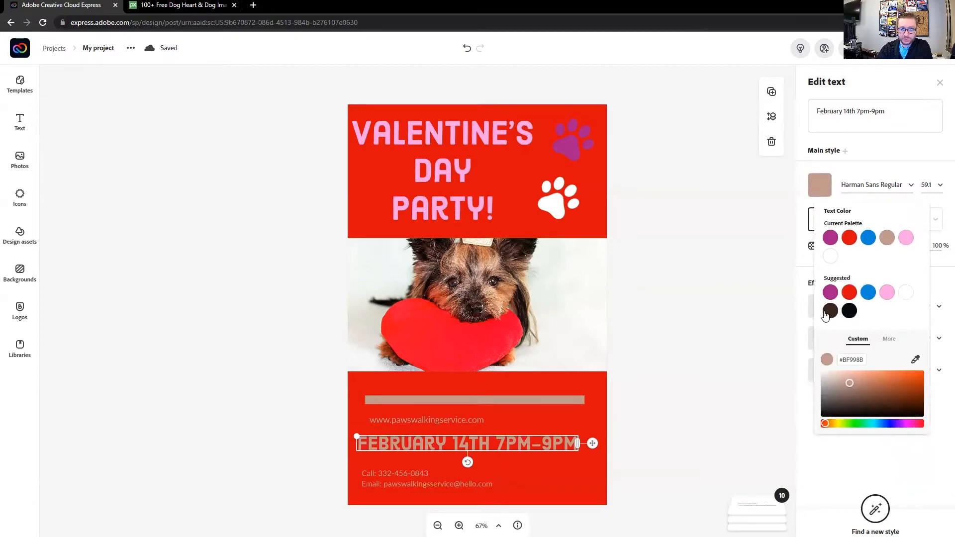
left_click(906, 239)
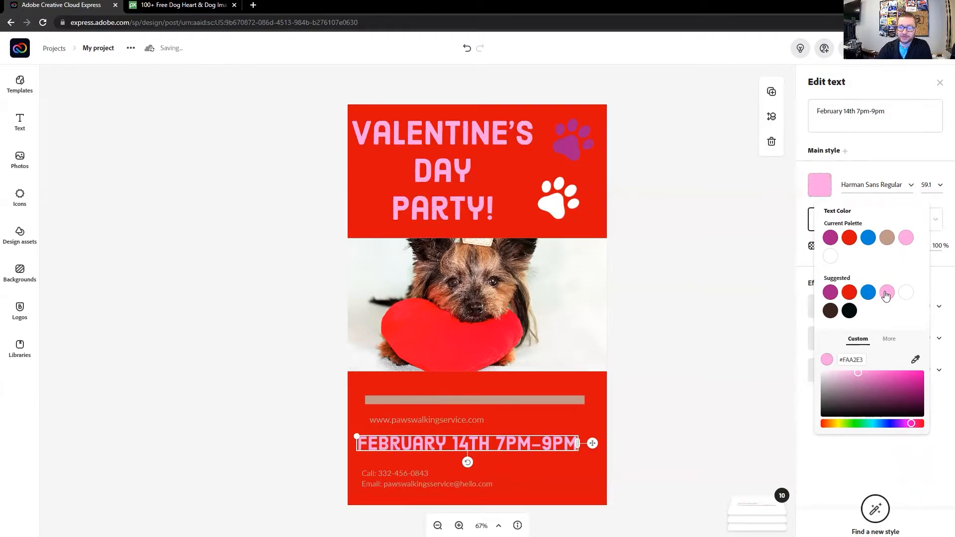
left_click(432, 422)
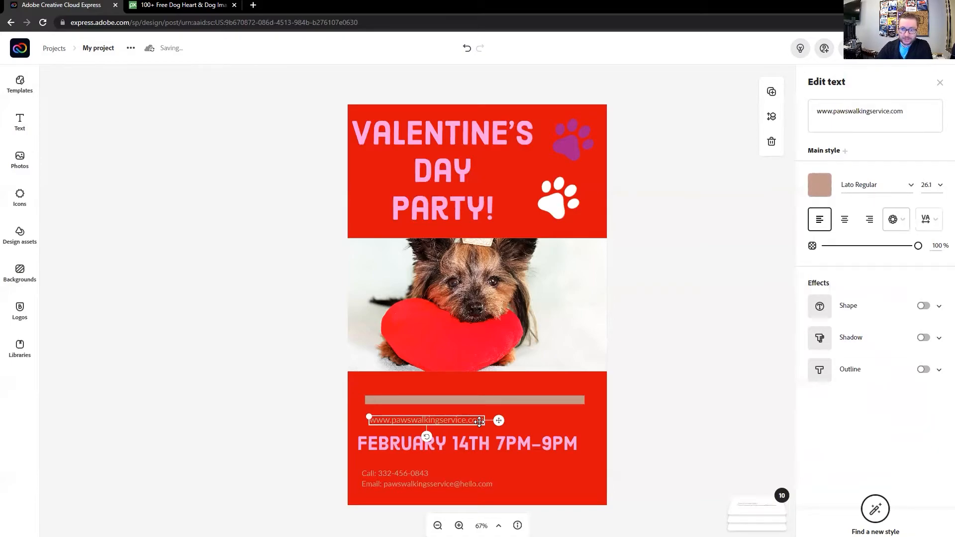
key("Delete")
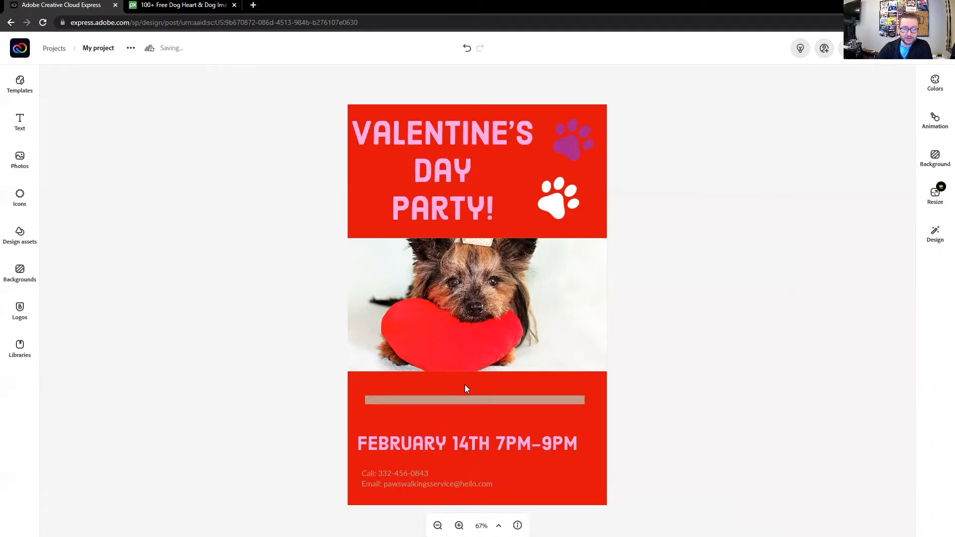
Recolor the wide divider line white.
left_click(465, 399)
left_click(820, 143)
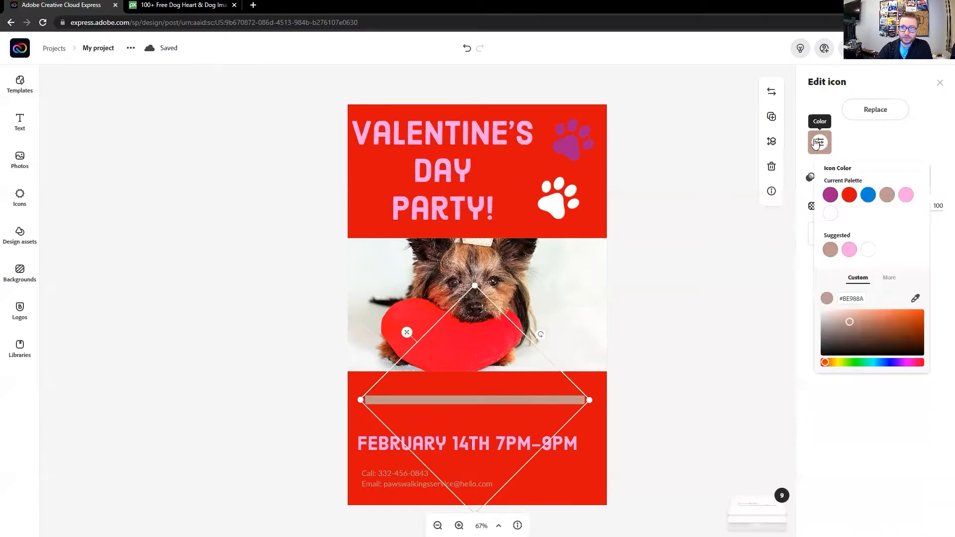
left_click(830, 214)
left_click(608, 436)
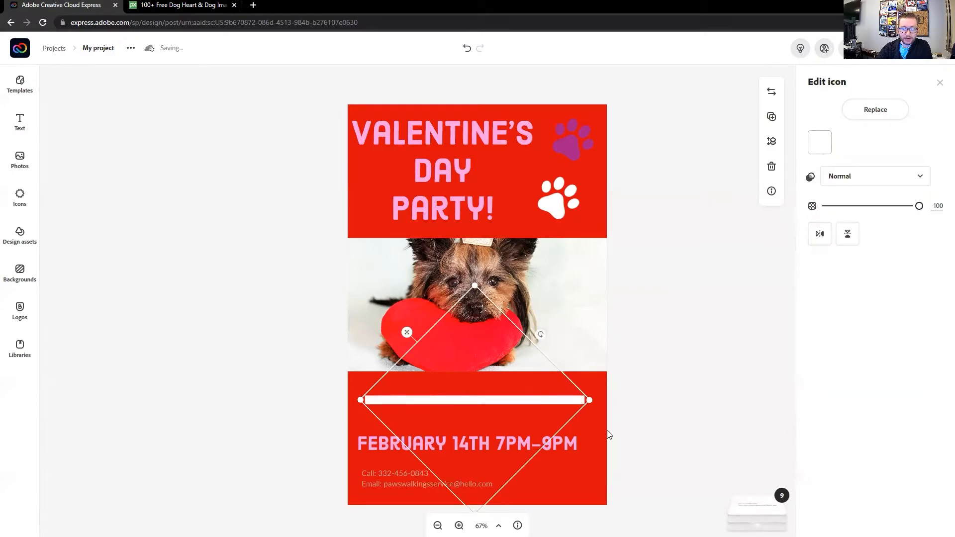
Remove the divider line and move the date text up to just below the terrier photo.
left_click(466, 442)
left_click(465, 442)
left_click_drag(464, 442, 466, 386)
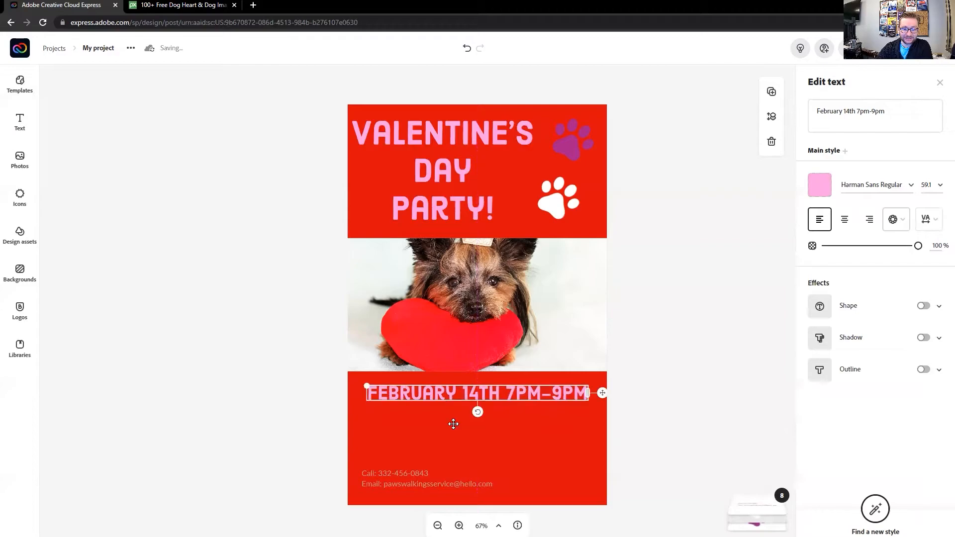
Move the phone and email text block up below the date and replace its content with "KHCPL Neptune Branch".
left_click(405, 476)
left_click_drag(407, 473, 414, 424)
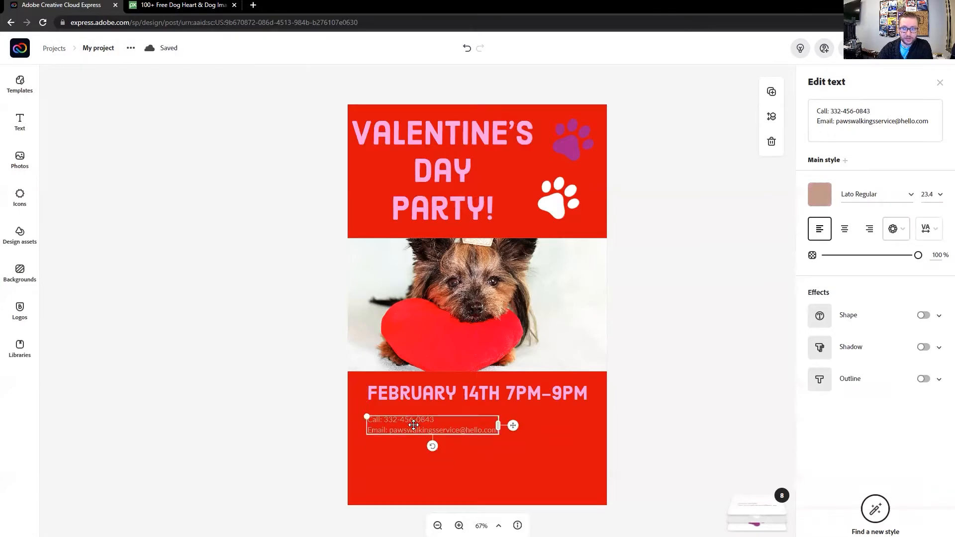
left_click(808, 108)
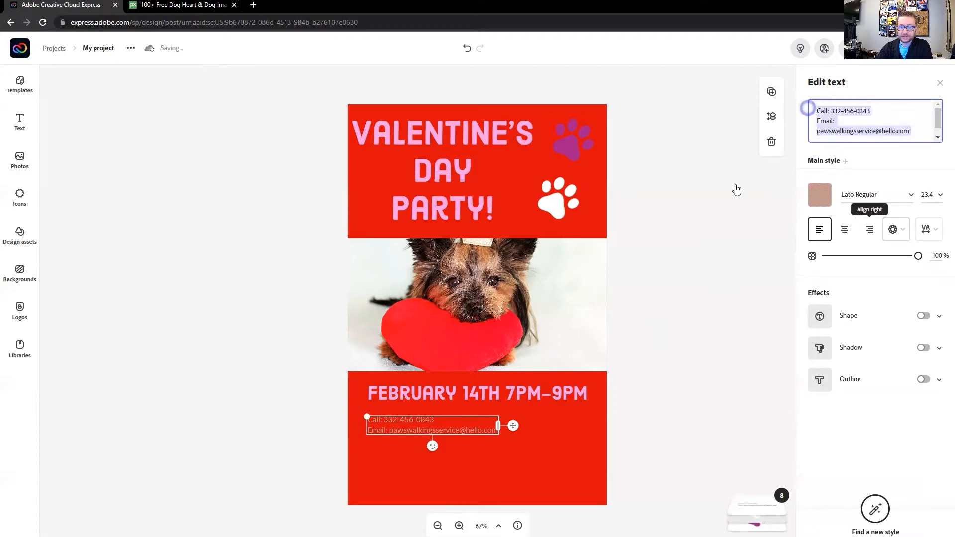
type("KHCPL")
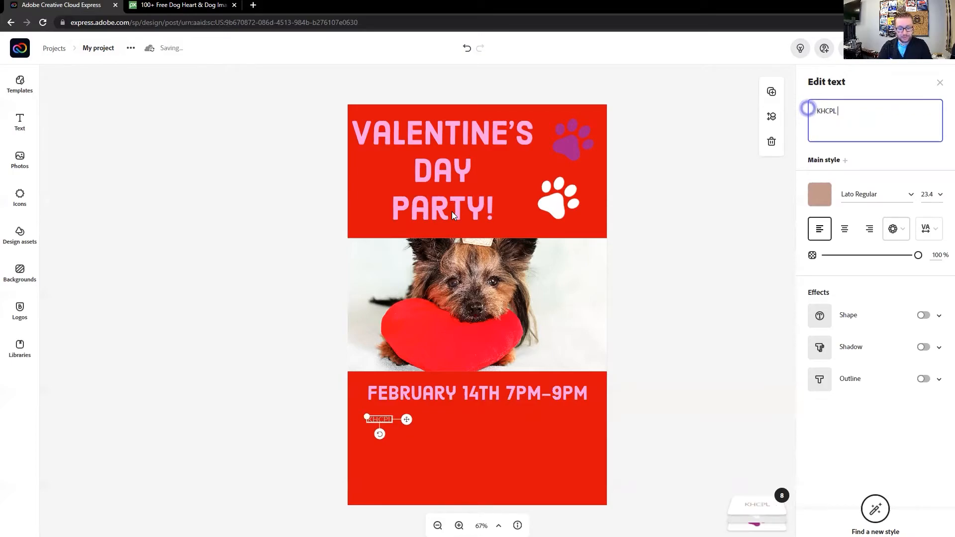
type("Nept")
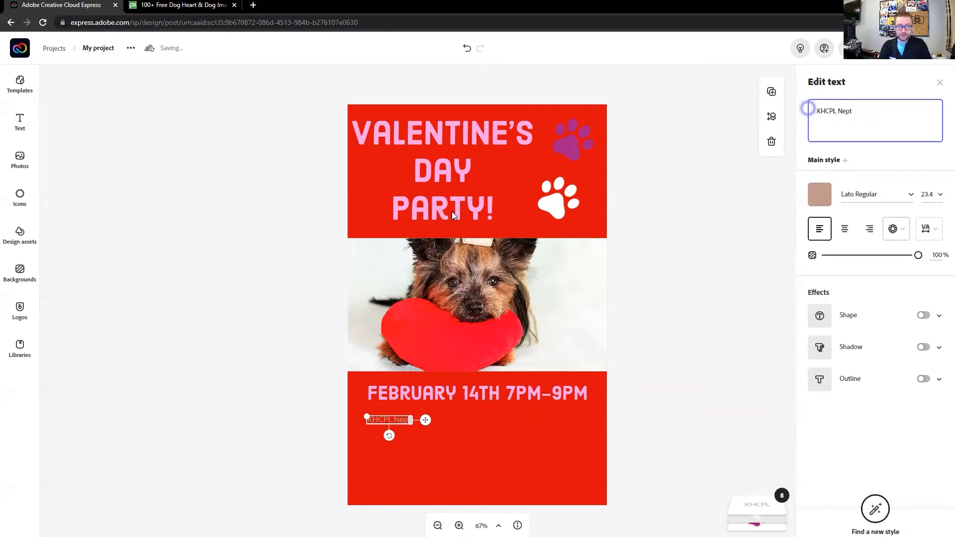
type("une ")
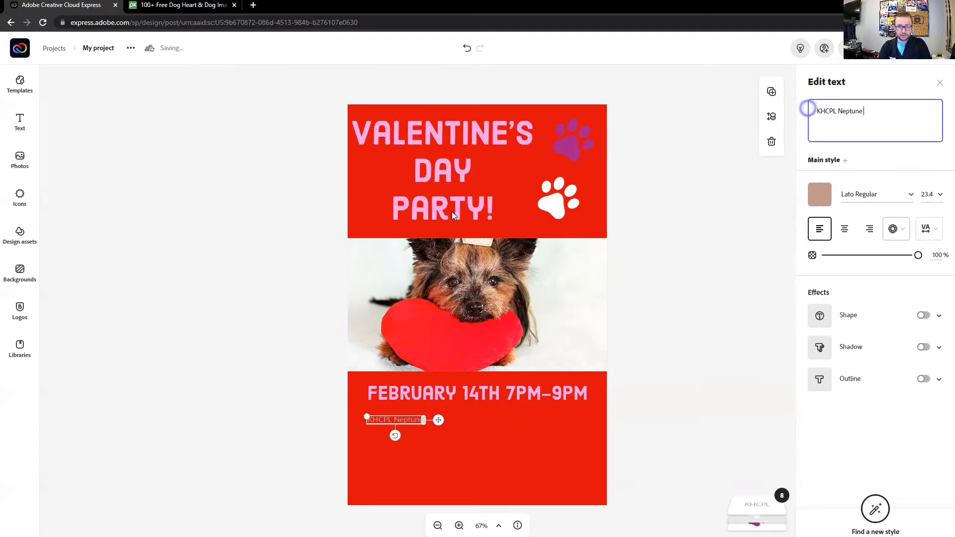
type("Branch")
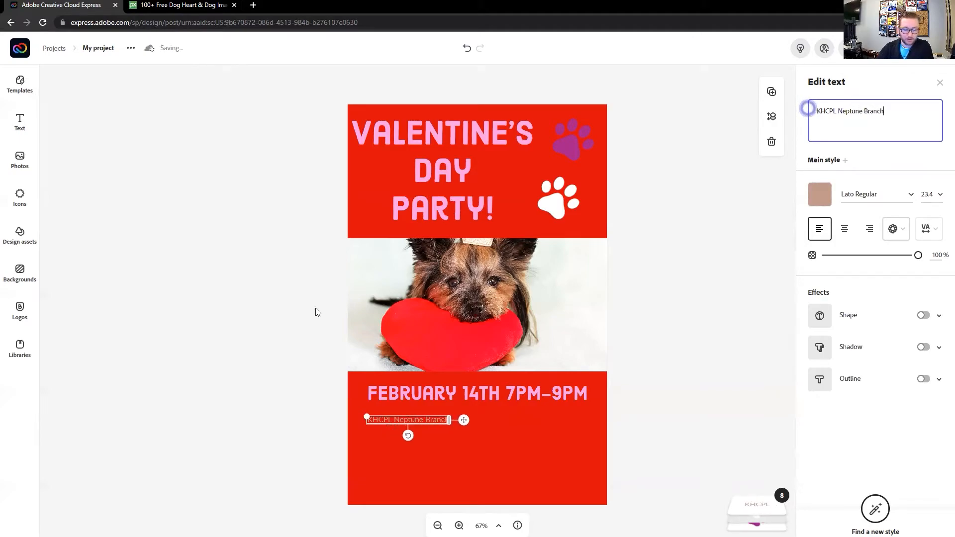
Enlarge the "KHCPL Neptune Branch" text to about size 45.8 and center it under the date.
mouse_move(404, 423)
left_mouse_down()
mouse_move(523, 427)
mouse_move(400, 431)
left_mouse_up()
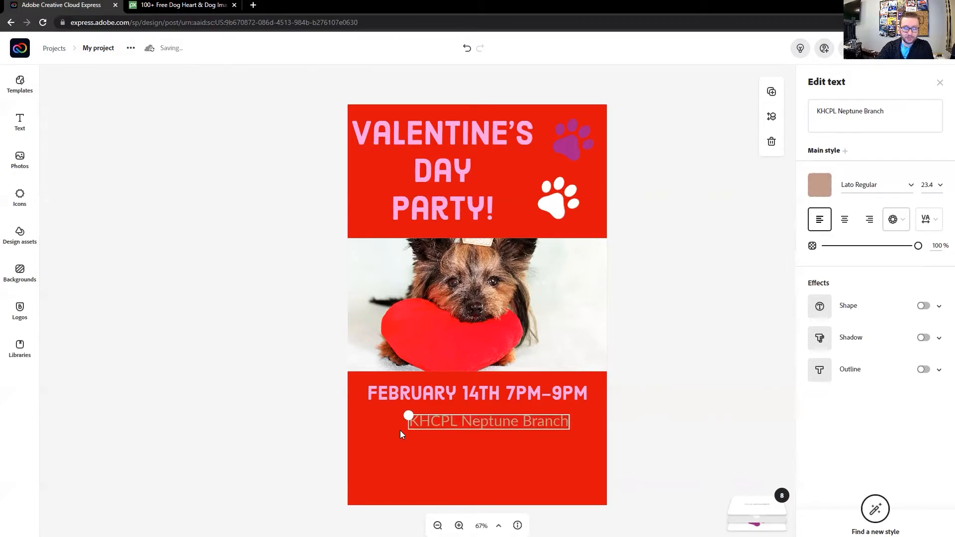
left_click_drag(470, 423, 447, 433)
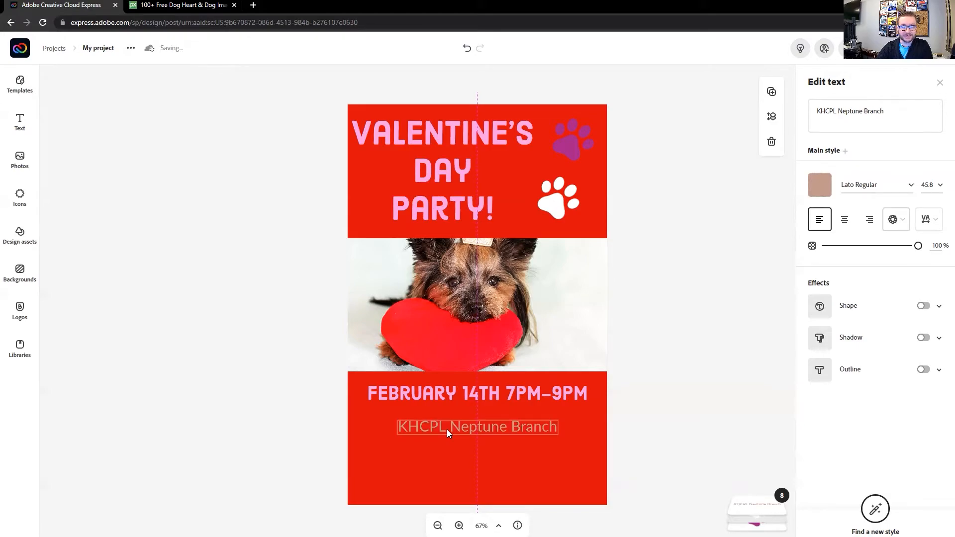
left_click_drag(448, 431, 447, 430)
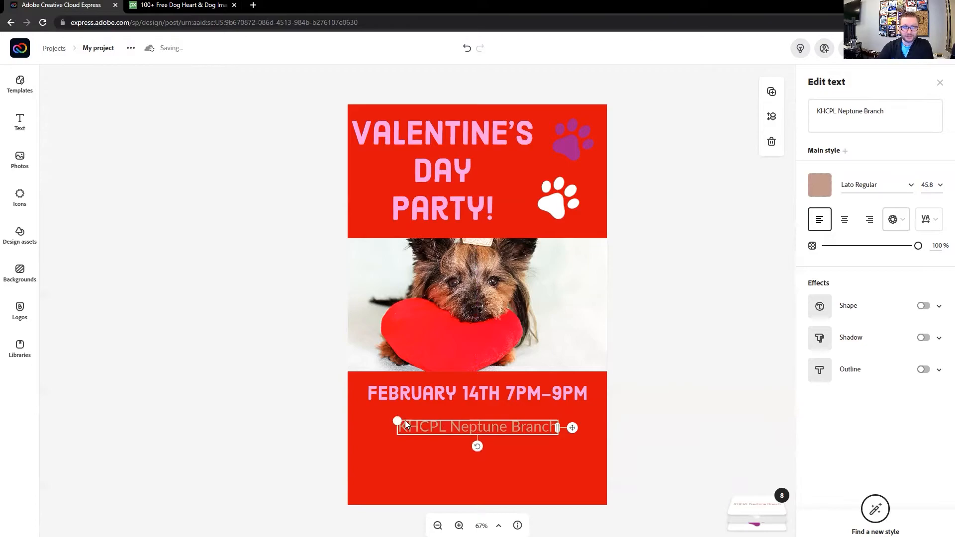
Try purple on the "KHCPL Neptune Branch" text, settle on white (#FFFFFF), and deselect the text.
left_click(820, 193)
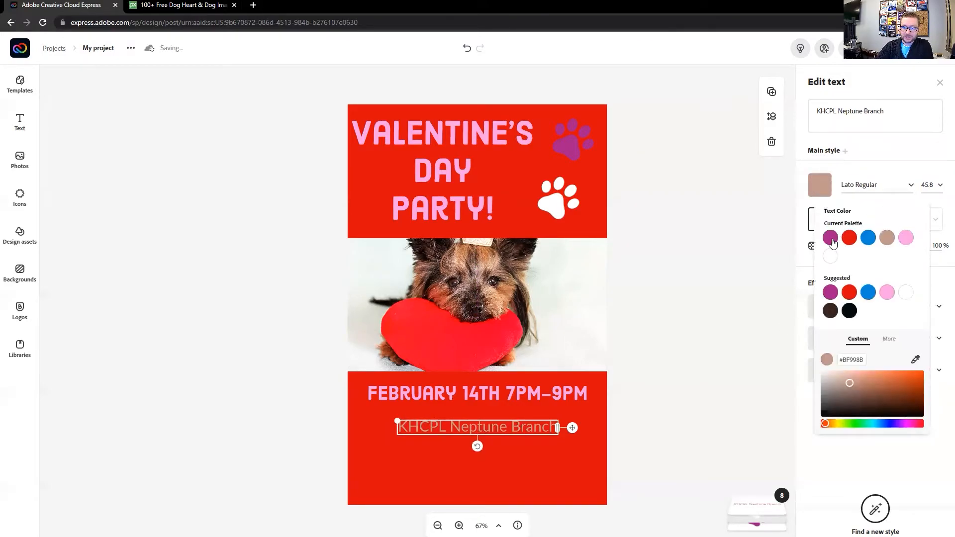
left_click(831, 239)
left_click(830, 257)
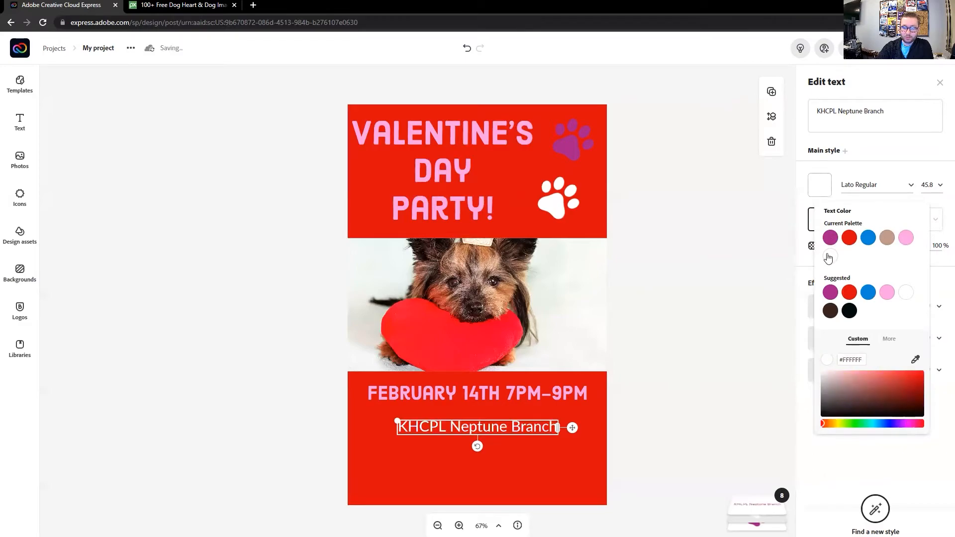
left_click(507, 462)
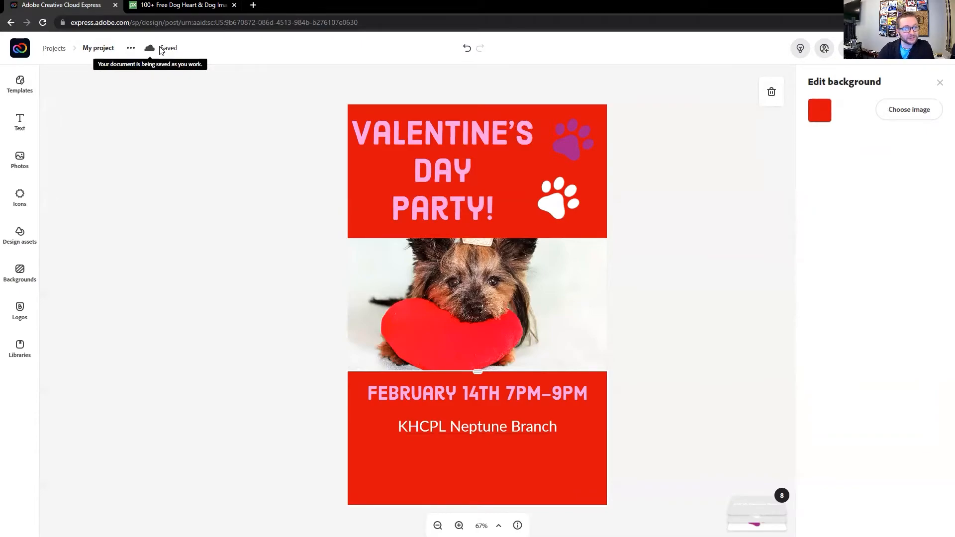
Add the "You've got this!" phrase design to the empty red area below the branch name.
left_click(20, 122)
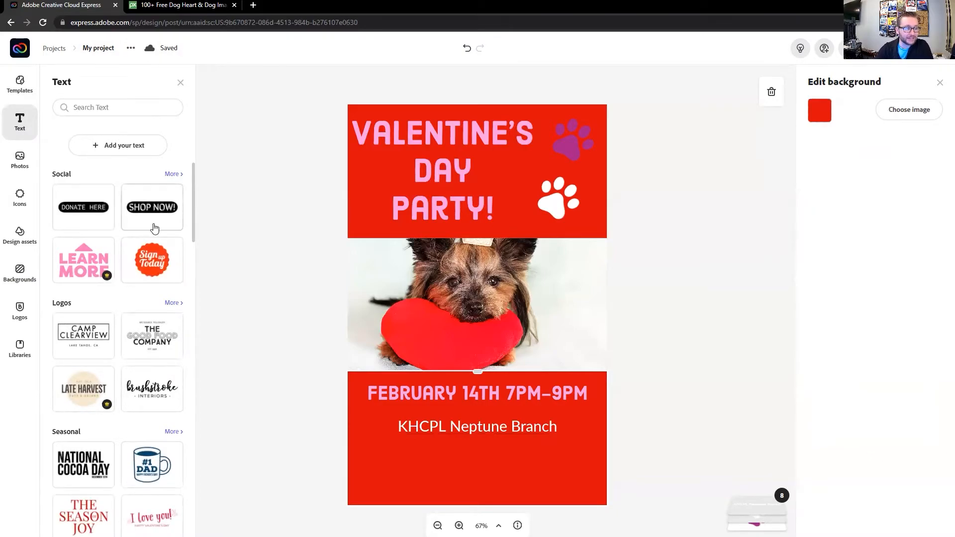
scroll(184, 223, "down", 3)
scroll(182, 224, "down", 1)
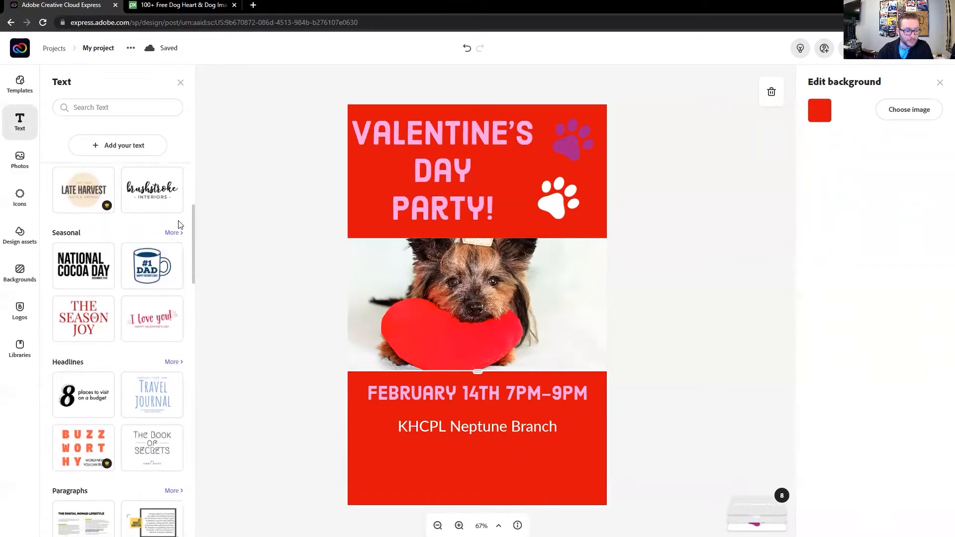
scroll(180, 223, "down", 4)
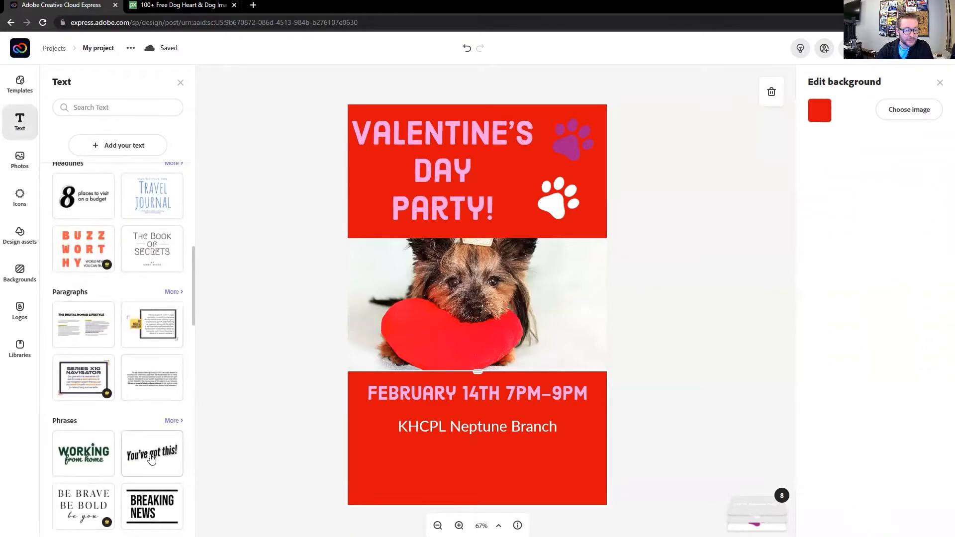
left_click_drag(457, 470, 457, 471)
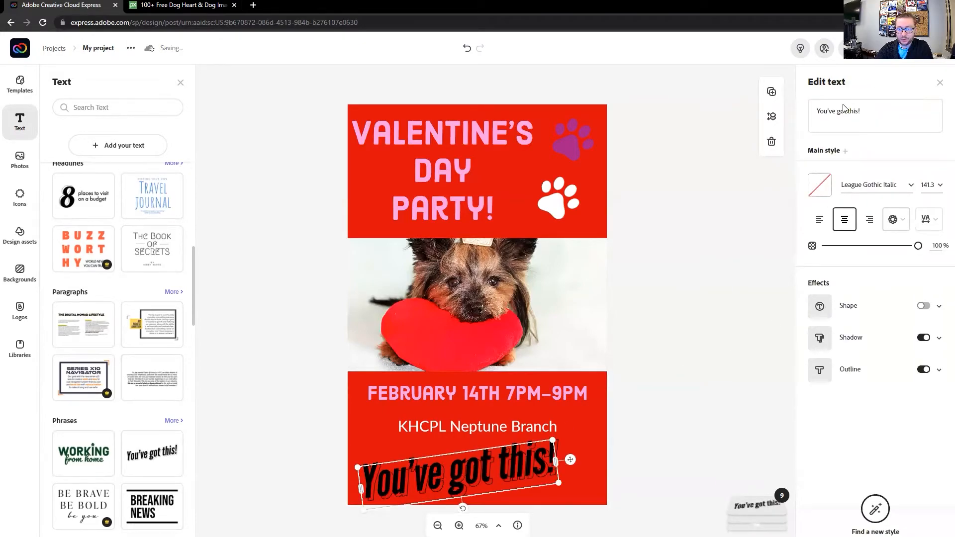
Replace the phrase text with "Bring Your Own Buddy!" and shrink it to about size 95.7 on one line below the branch name.
double_click(823, 111)
key("ctrl+a")
type("Bring Y")
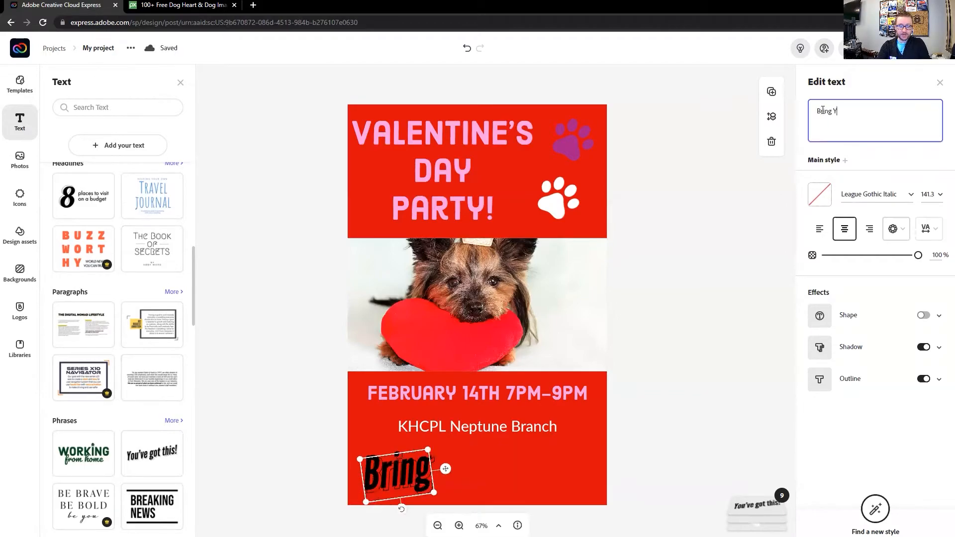
type("our Own Bu")
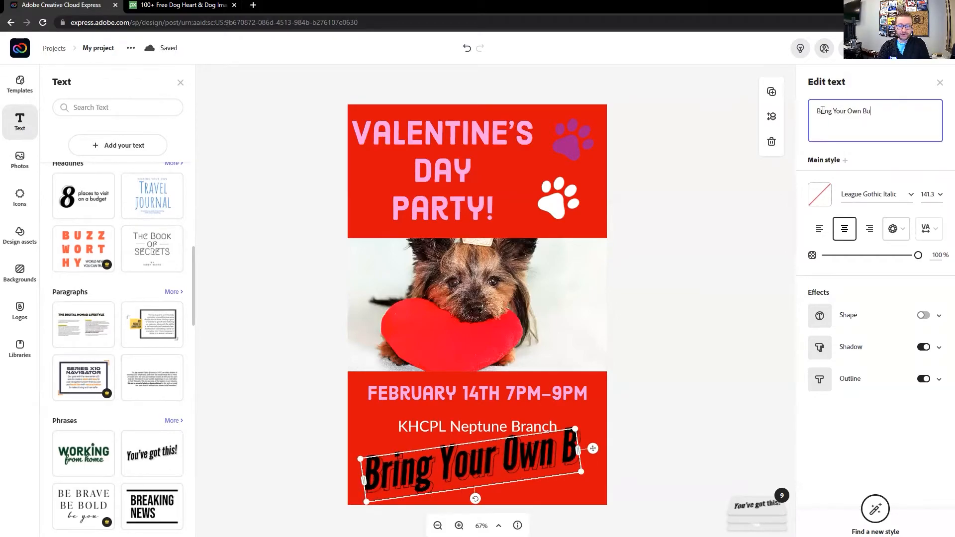
type("ddy!")
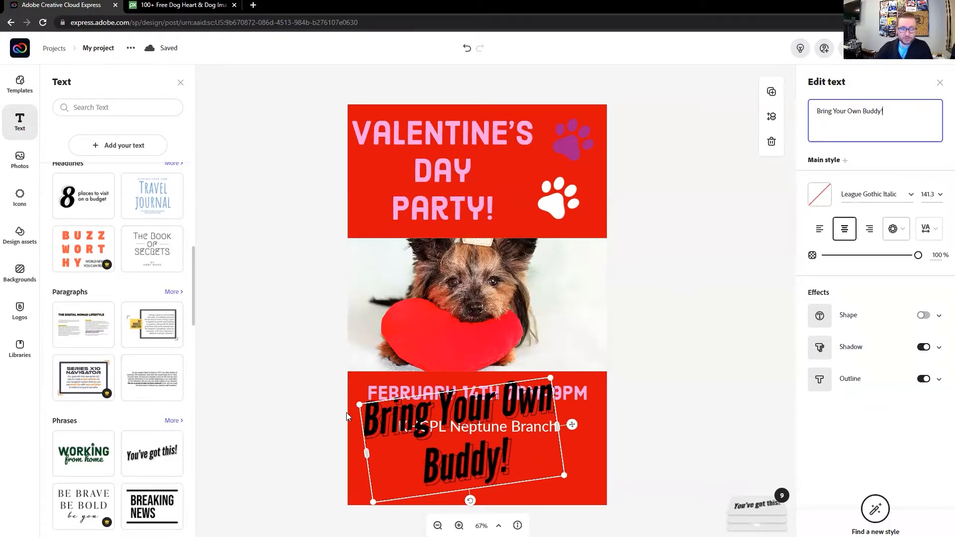
left_click_drag(360, 405, 367, 468)
mouse_move(441, 472)
left_mouse_down()
mouse_move(457, 475)
mouse_move(426, 468)
left_mouse_up()
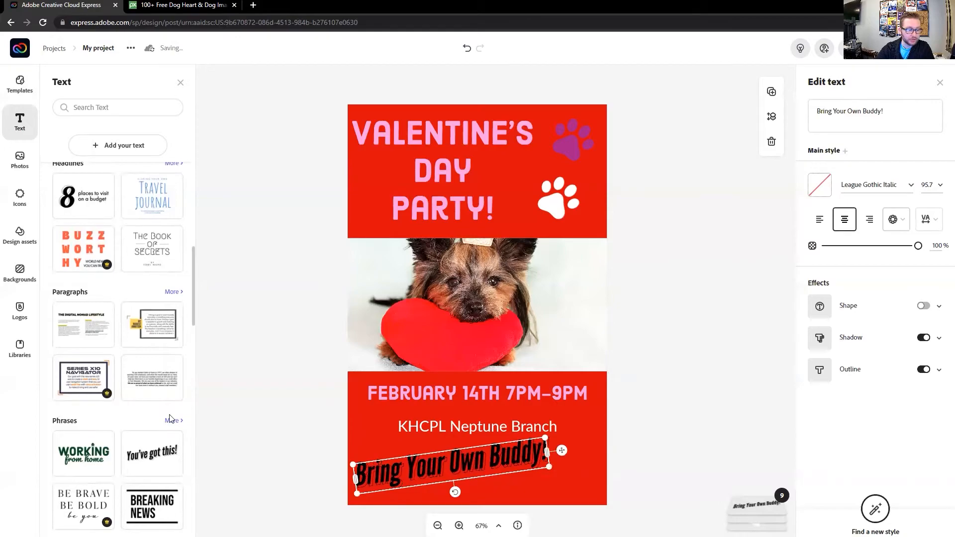
Add the "Student Of The Week" text design from the Education category to the lower-right corner of the flyer.
scroll(149, 423, "down", 3)
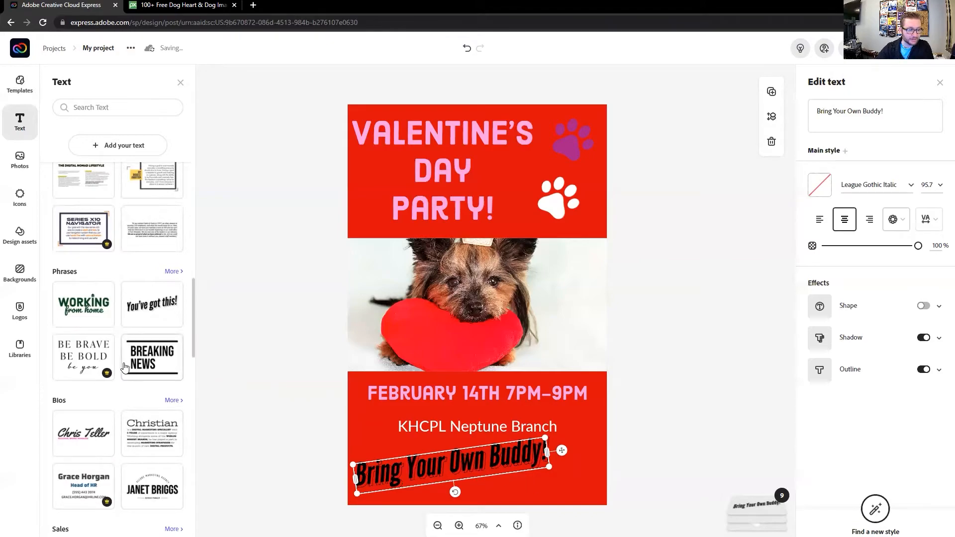
scroll(124, 367, "down", 4)
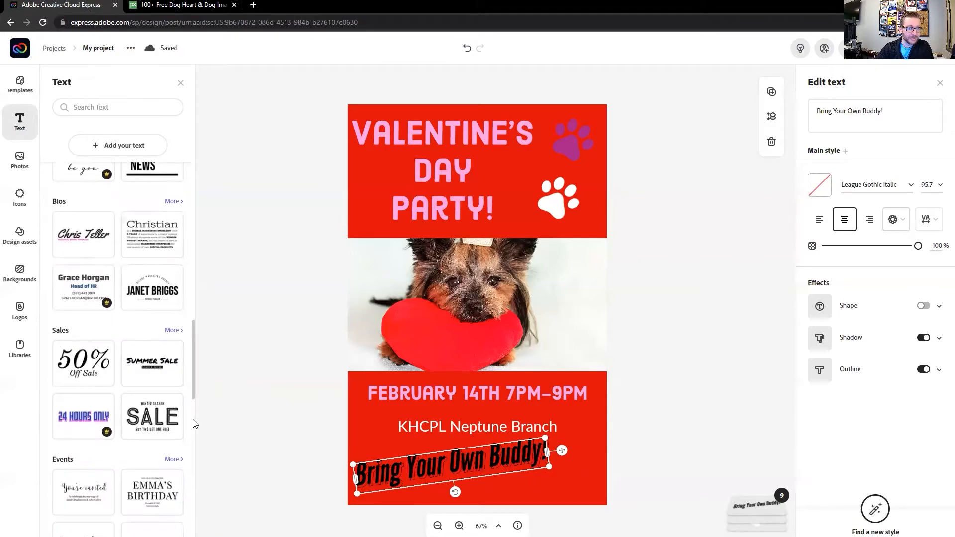
scroll(157, 398, "down", 3)
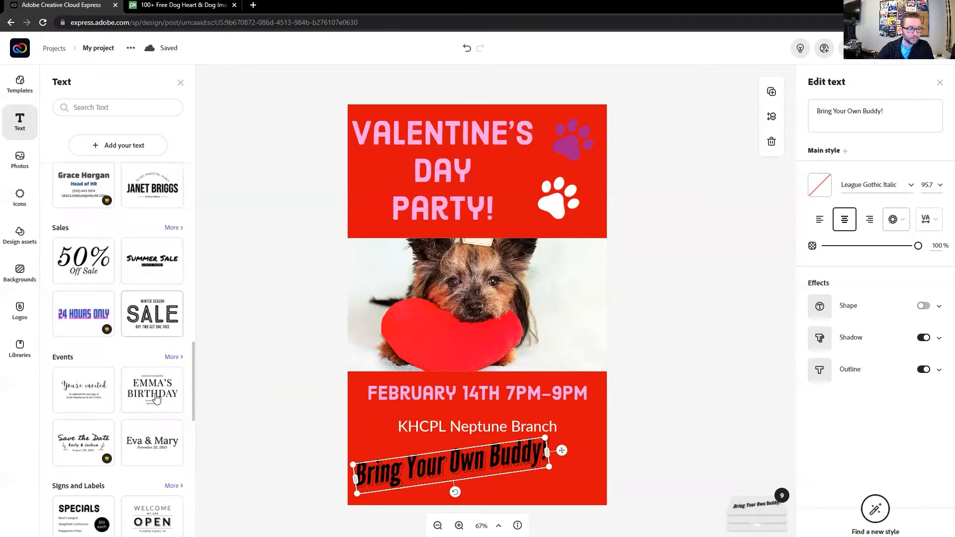
scroll(155, 388, "down", 5)
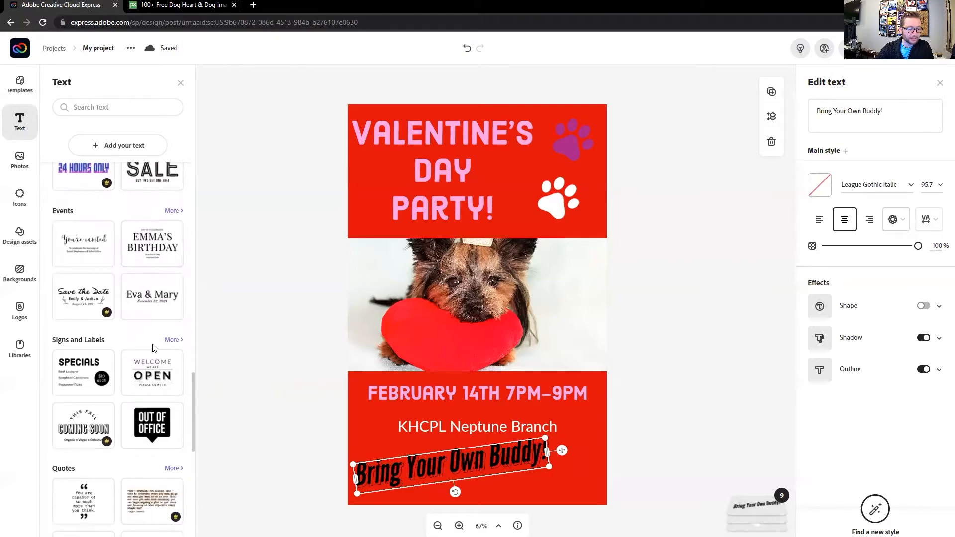
scroll(154, 349, "down", 1)
scroll(155, 348, "down", 5)
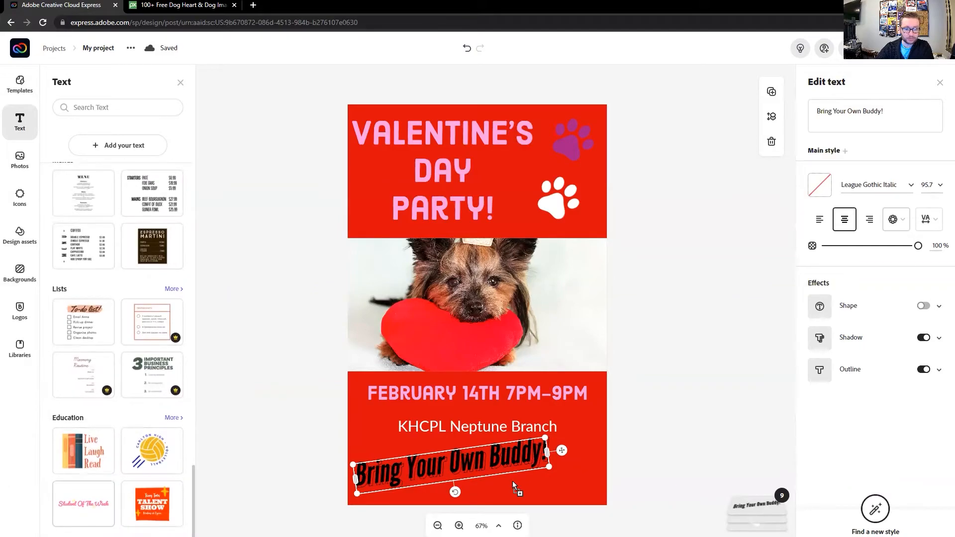
left_click_drag(567, 485, 568, 486)
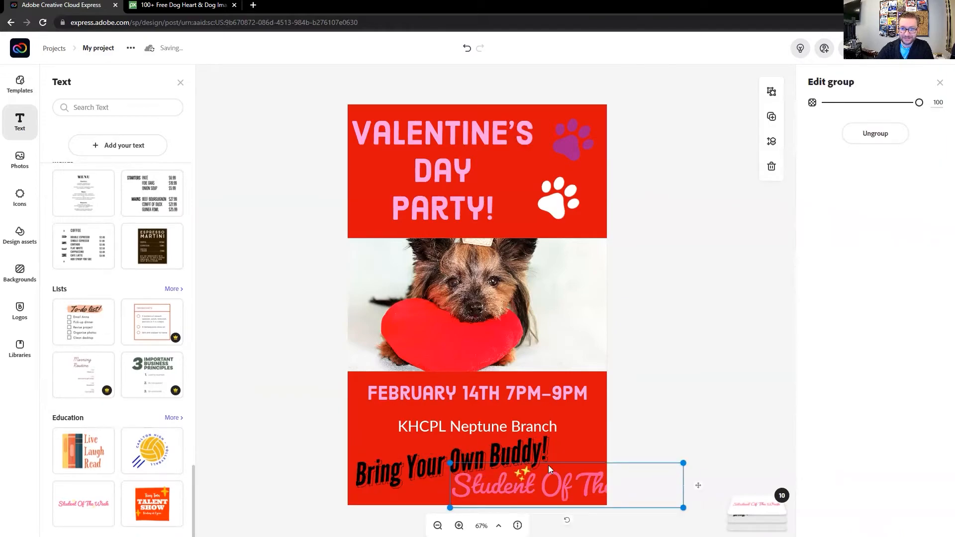
Replace the "Student Of The Week" wording inside the sparkle group with "BYOB!" and deselect it.
left_click(539, 481)
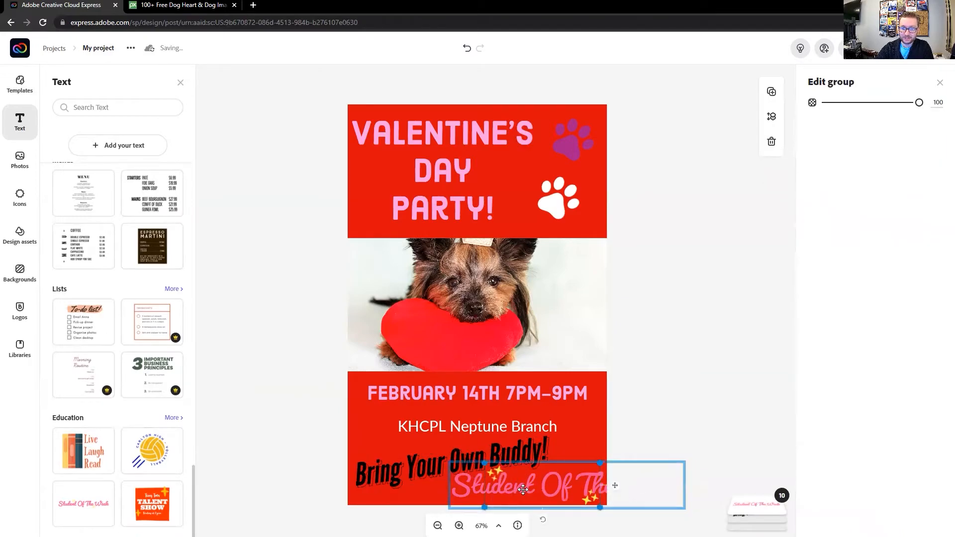
left_click(545, 481)
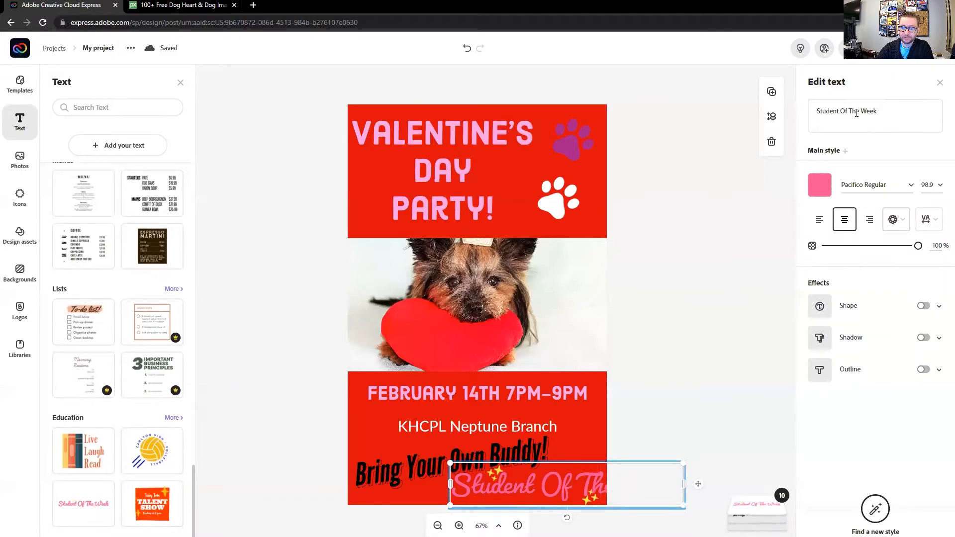
left_click(880, 116)
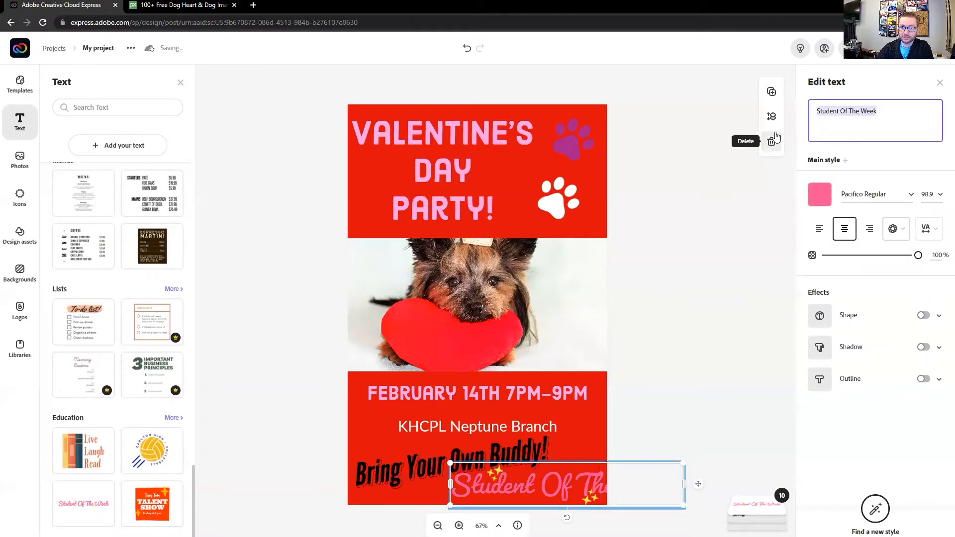
type("BYOB")
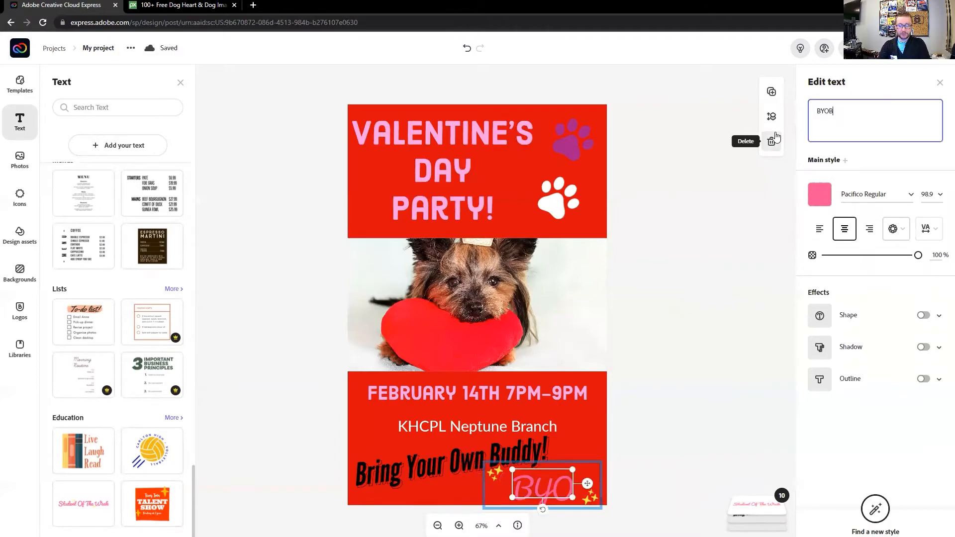
type("!")
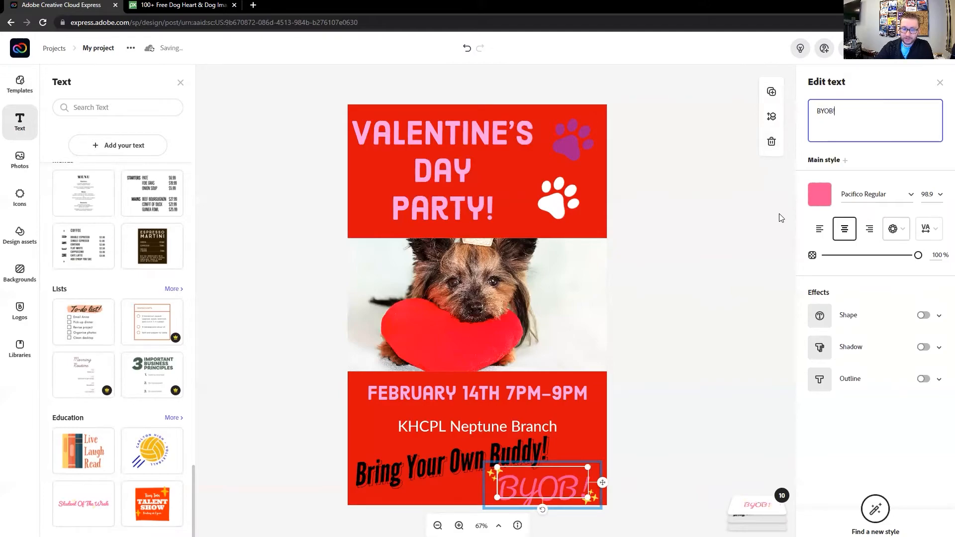
left_click(397, 454)
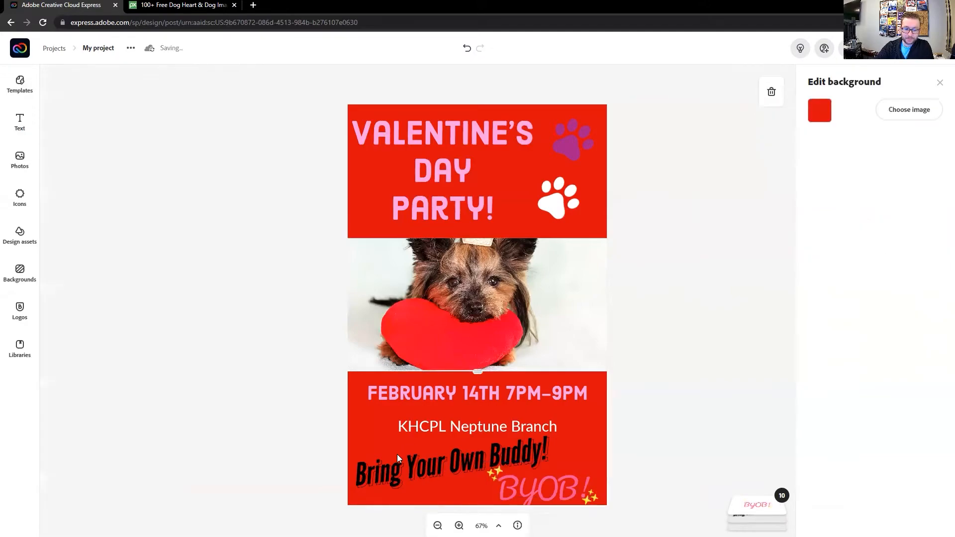
Move "KHCPL Neptune Branch" up closer to the date, and nudge "Bring Your Own Buddy!" up and slightly left beneath it.
left_click(449, 426)
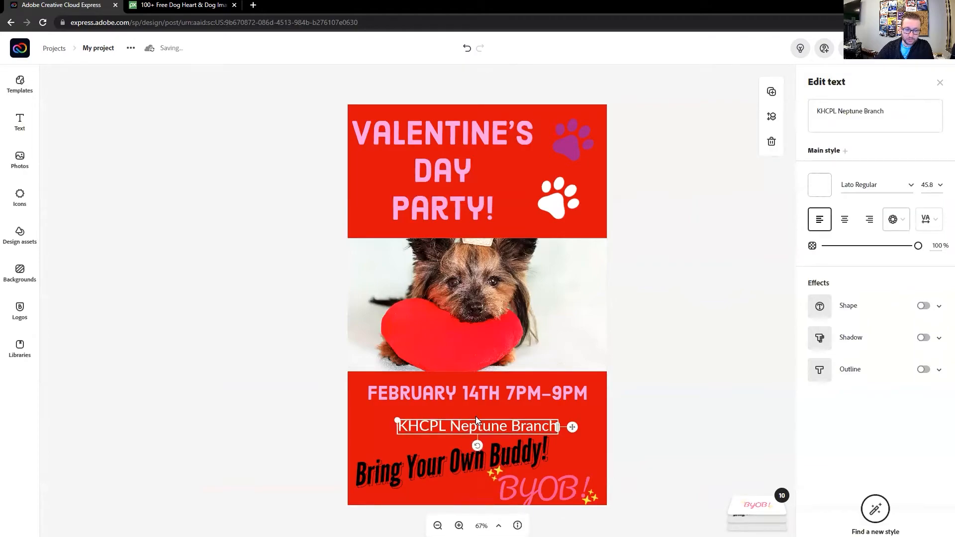
left_click_drag(476, 425, 476, 415)
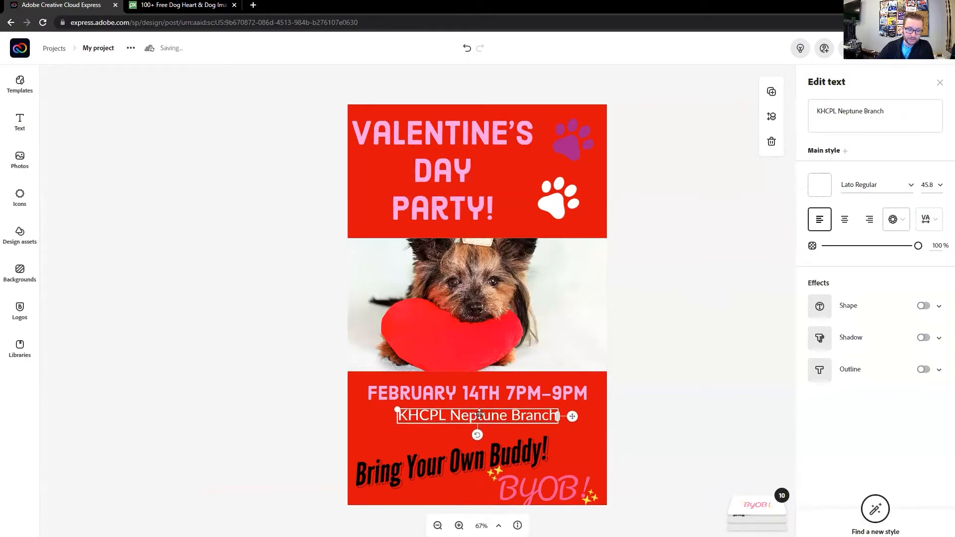
left_click(454, 468)
key("Up")
key("Up")
key("Up")
key("Up")
key("Up")
key("Up")
key("Up")
key("Up")
key("Up")
key("Up")
key("Up")
key("Up")
key("Up")
key("Up")
key("Up")
key("Up")
key("Up")
key("Up")
key("Up")
key("Up")
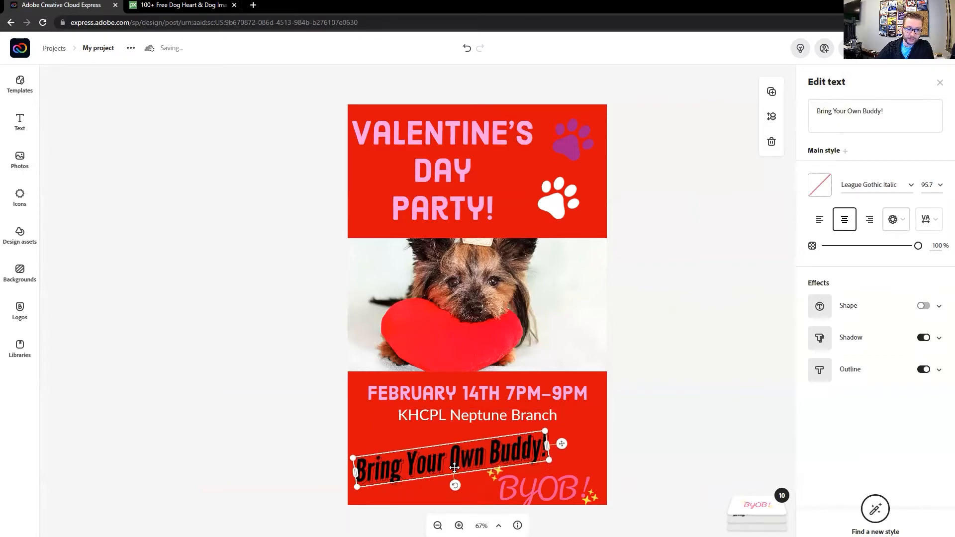
key("Up")
key("Up")
key("Up")
key("Up")
key("Up")
key("Left")
key("Left")
key("Left")
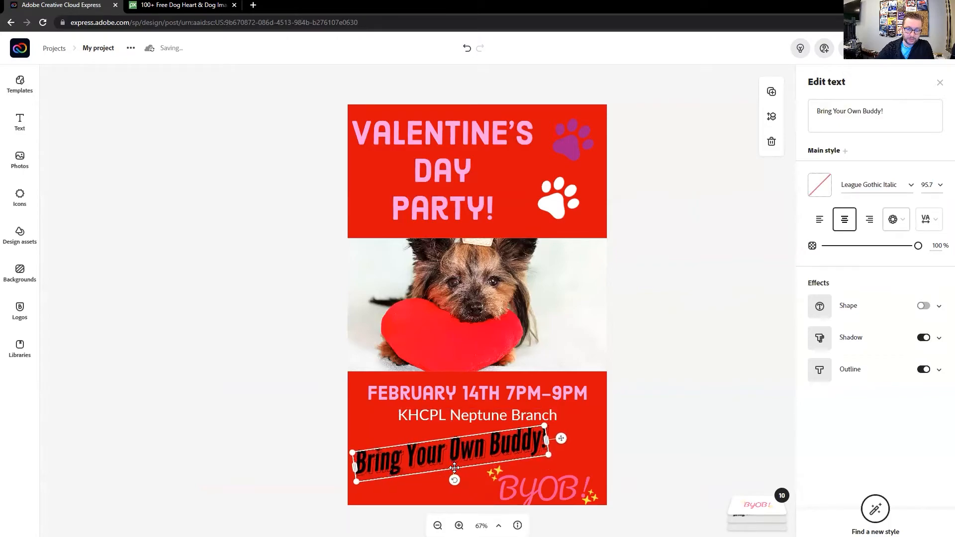
key("Left")
key("Left")
key("Down")
key("Down")
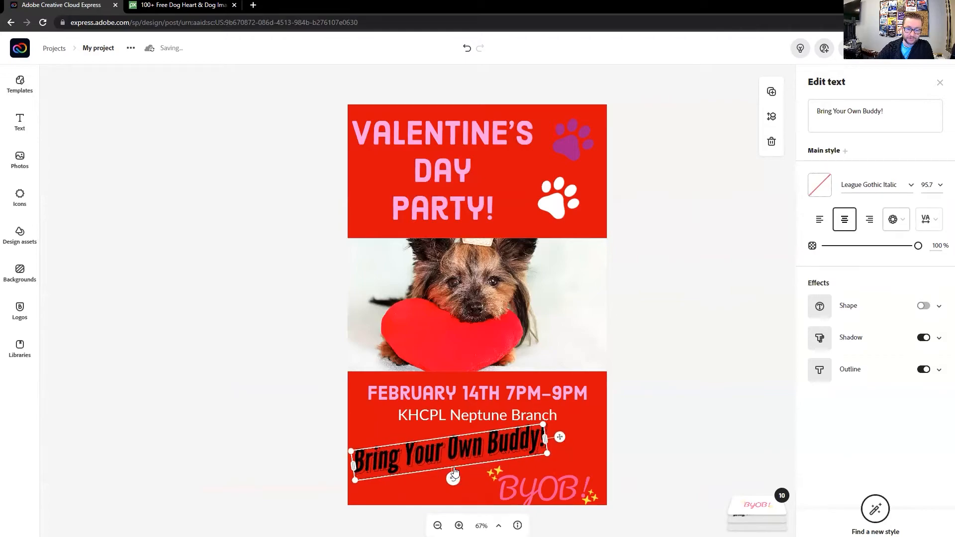
Nudge the "BYOB!" sparkle group slightly up and right within the flyer's lower-right corner, and deselect it.
left_click(550, 491)
key("Up")
key("Up")
key("Up")
key("Up")
key("Up")
key("Up")
key("Up")
key("Right")
key("Right")
key("Right")
key("Right")
key("Right")
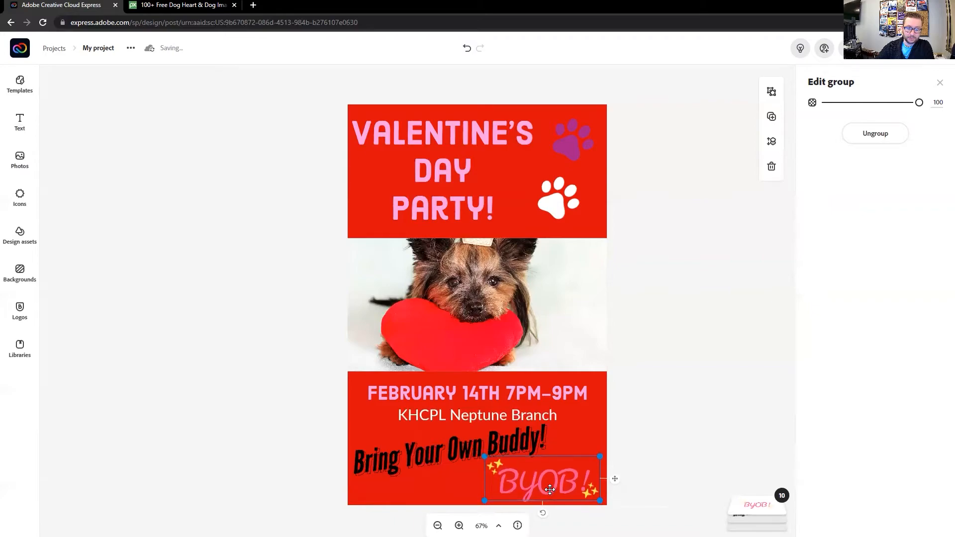
key("Down")
key("Down")
key("Right")
key("Right")
left_click(725, 333)
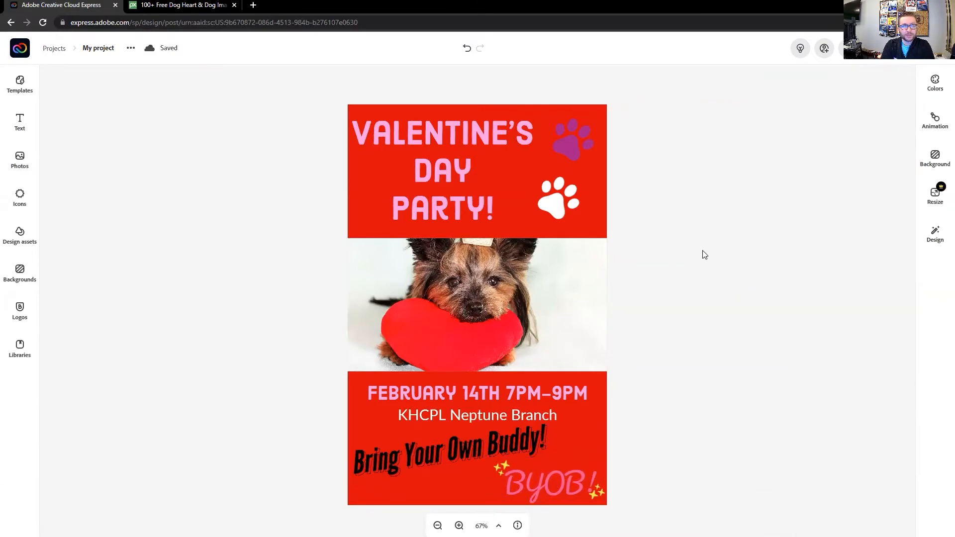